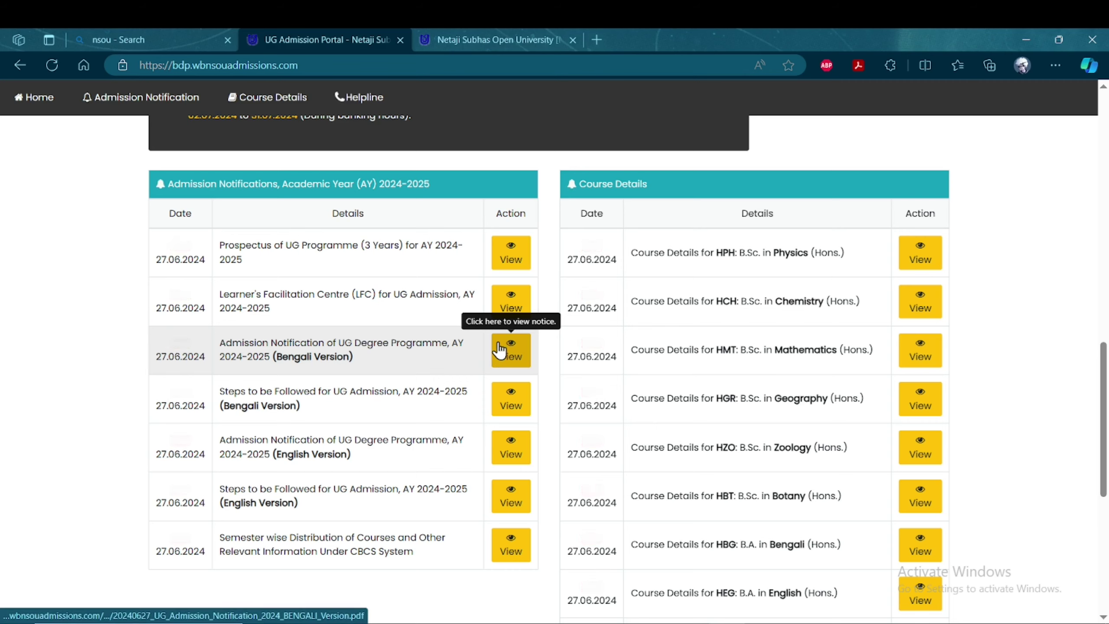
Open the English UG Degree Programme admission notification for AY 2024-2025 and review the programmes offered and their eligibility criteria
{"action": "left_click", "coordinate": [513, 451]}
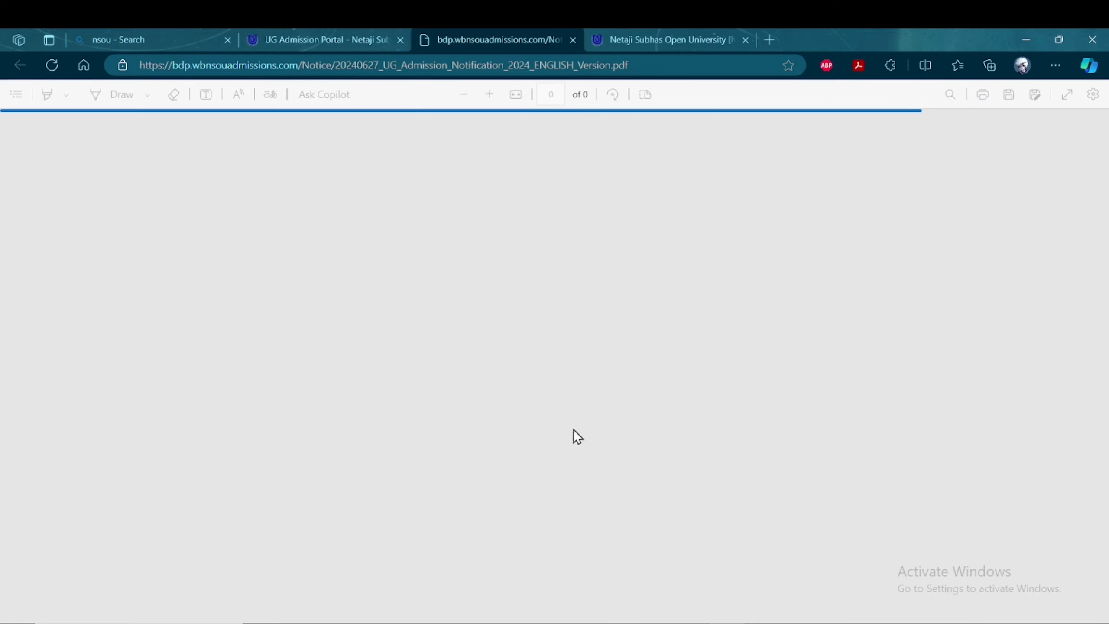
{"action": "scroll", "coordinate": [608, 403], "scroll_direction": "down", "scroll_amount": 15}
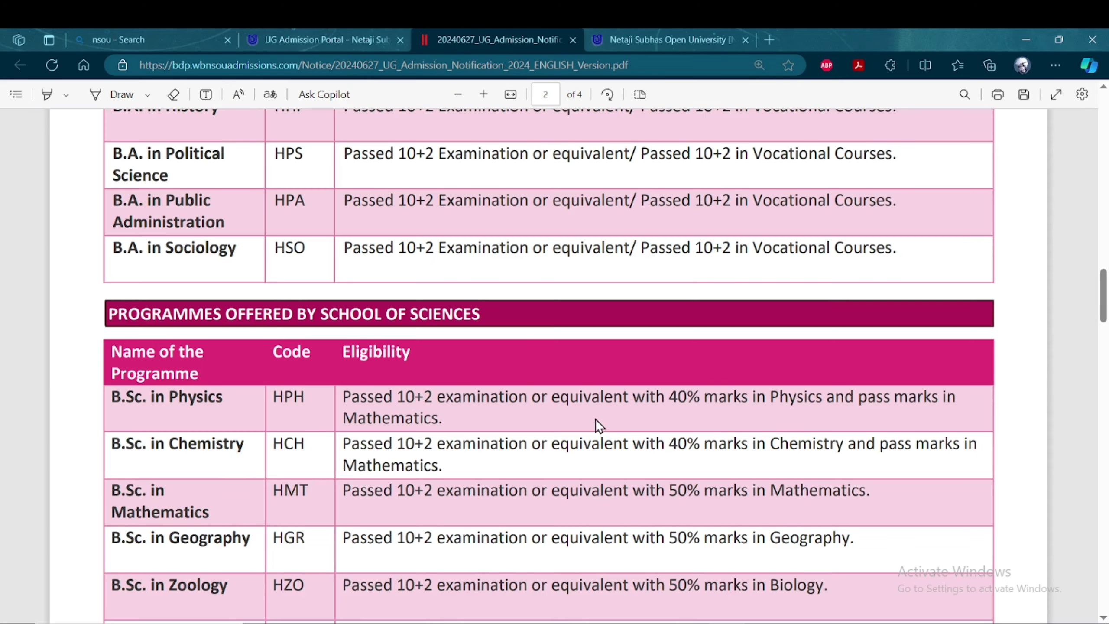
{"action": "scroll", "coordinate": [595, 419], "scroll_direction": "up", "scroll_amount": 10}
{"action": "scroll", "coordinate": [522, 428], "scroll_direction": "down", "scroll_amount": 15}
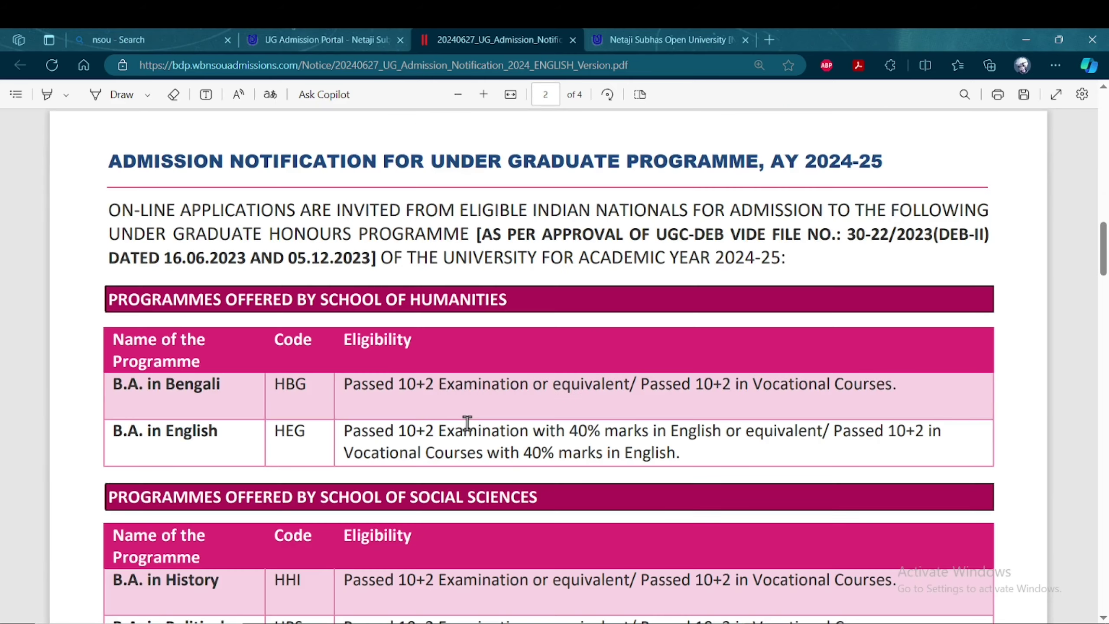
{"action": "scroll", "coordinate": [368, 379], "scroll_direction": "down", "scroll_amount": 6}
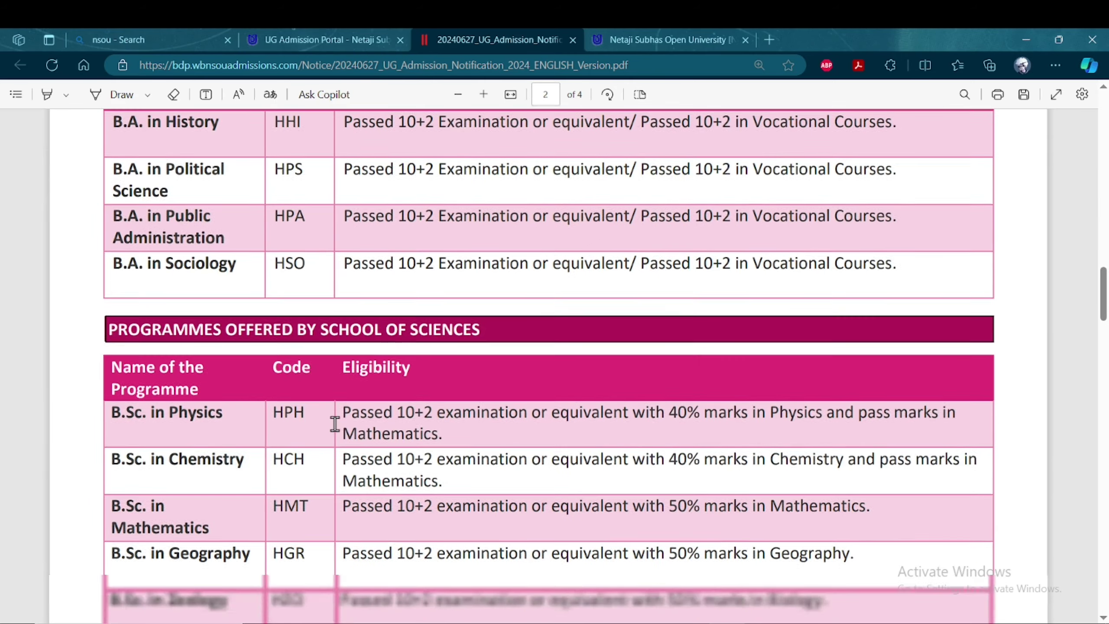
{"action": "scroll", "coordinate": [404, 309], "scroll_direction": "down", "scroll_amount": 5}
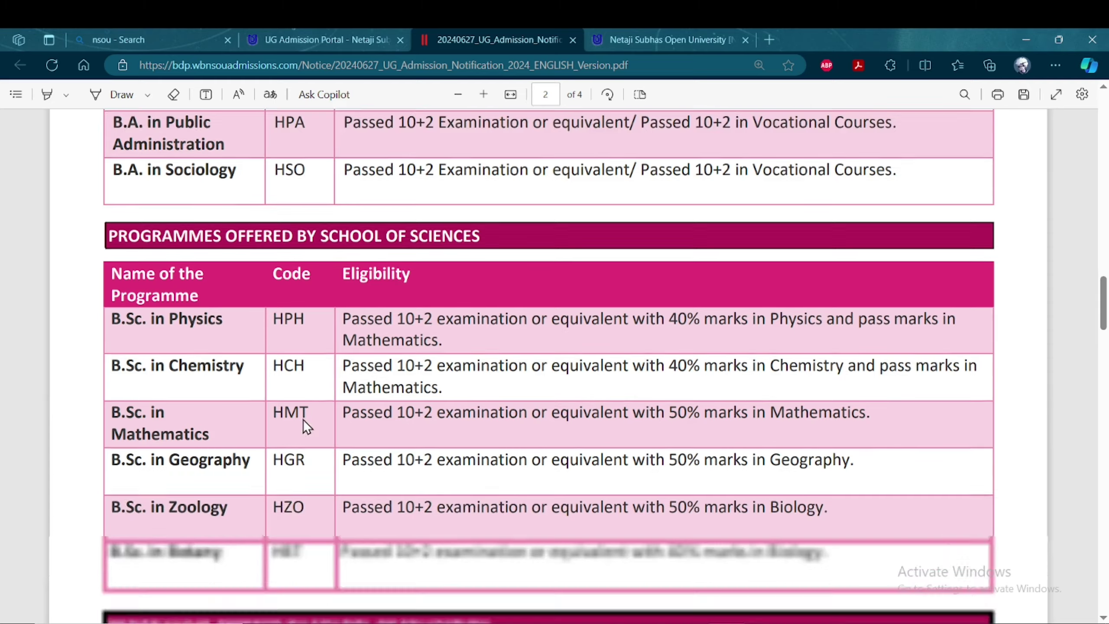
{"action": "scroll", "coordinate": [309, 435], "scroll_direction": "down", "scroll_amount": 8}
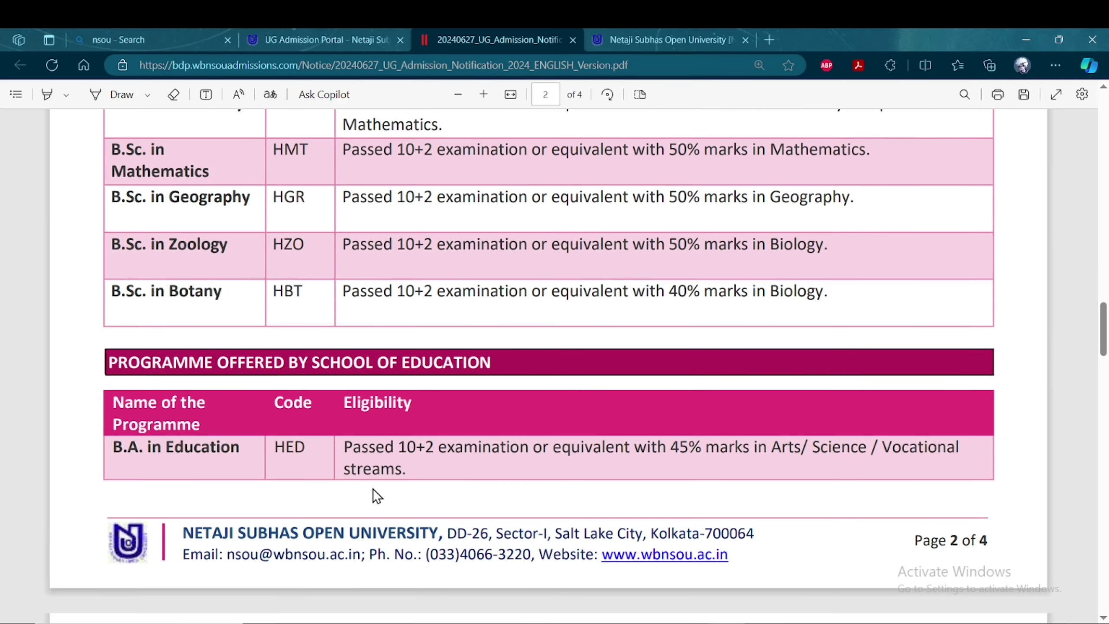
Read the fees table and the breakdown of the amount payable at admission in the English notification
{"action": "scroll", "coordinate": [491, 507], "scroll_direction": "down", "scroll_amount": 10}
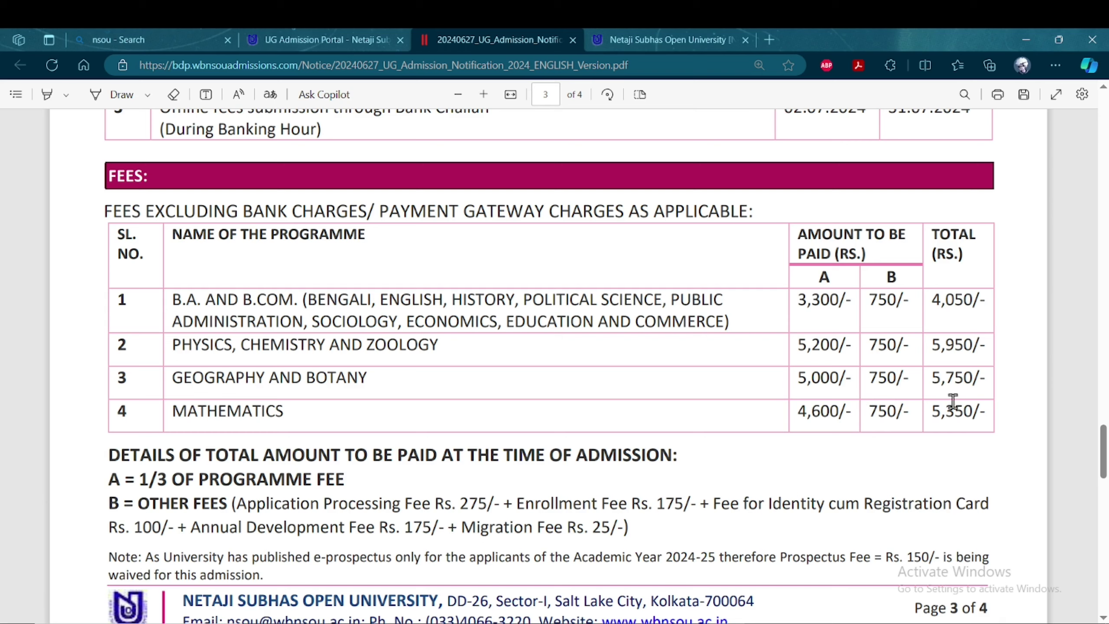
{"action": "scroll", "coordinate": [505, 421], "scroll_direction": "down", "scroll_amount": 1}
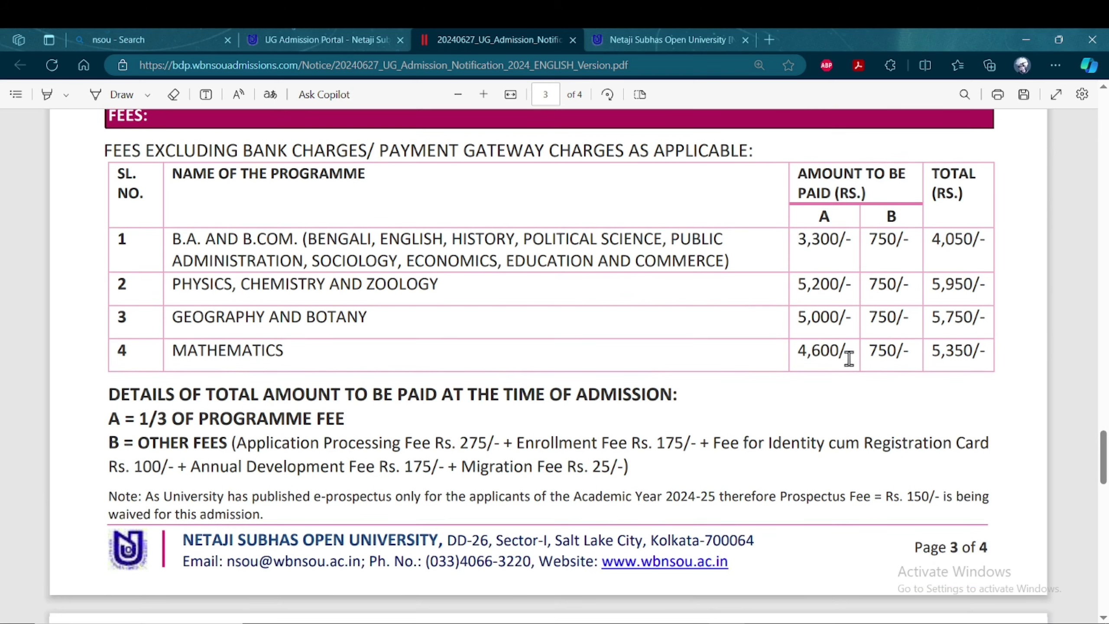
{"action": "scroll", "coordinate": [742, 306], "scroll_direction": "down", "scroll_amount": 1}
{"action": "scroll", "coordinate": [496, 172], "scroll_direction": "up", "scroll_amount": 4}
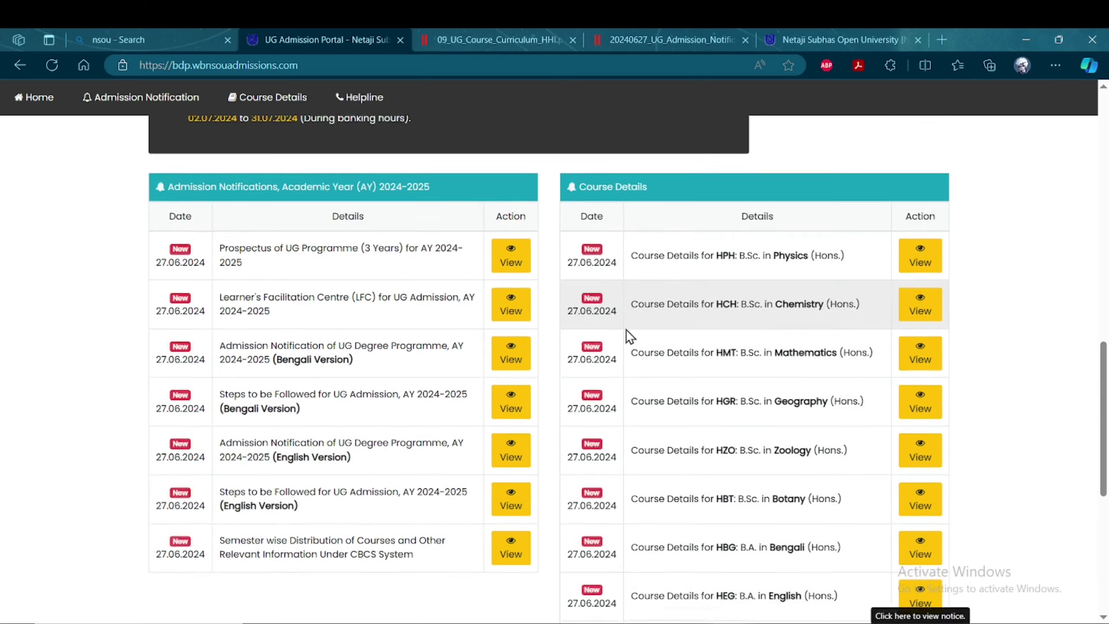
Open the UG admission course registration page from the admission portal's home page
{"action": "scroll", "coordinate": [632, 422], "scroll_direction": "up", "scroll_amount": 5}
{"action": "scroll", "coordinate": [673, 347], "scroll_direction": "up", "scroll_amount": 5}
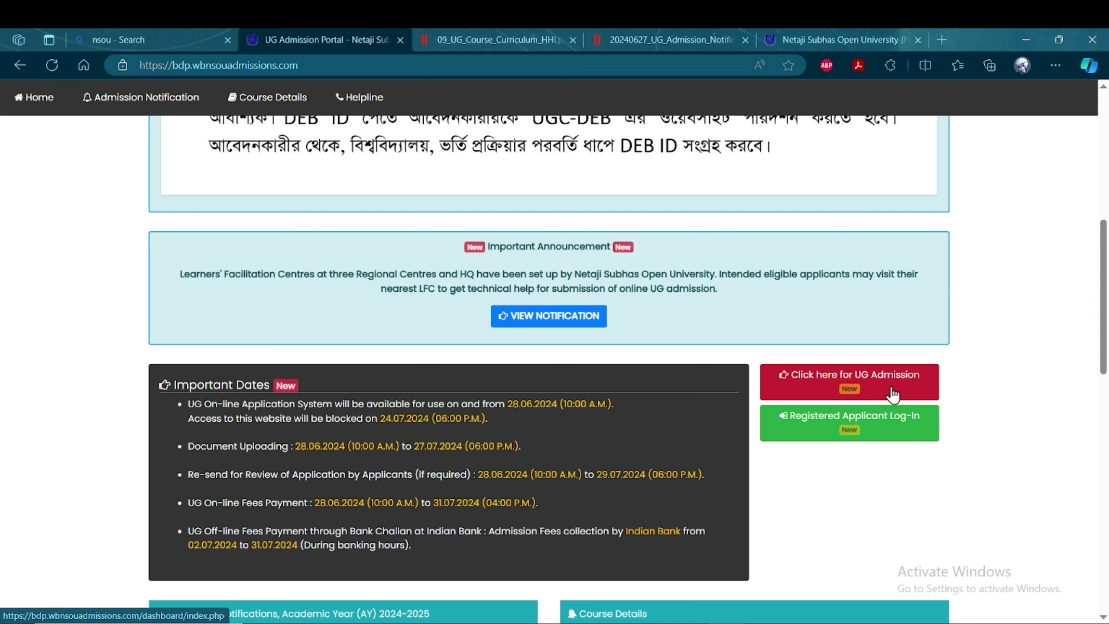
{"action": "left_click", "coordinate": [875, 369]}
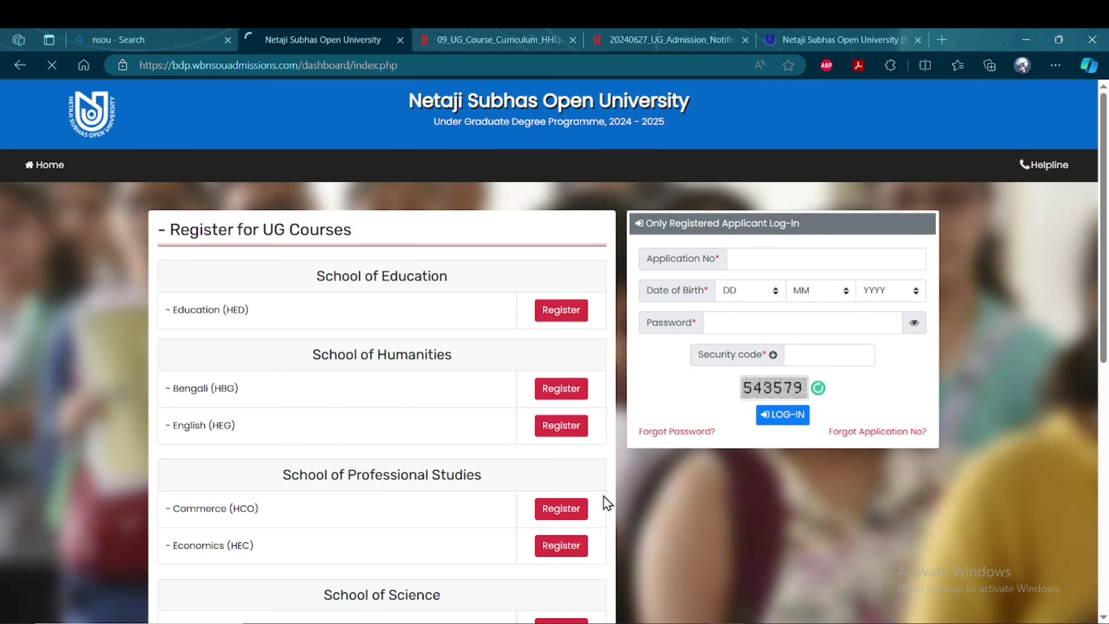
Look through the UG courses open for registration under each school, from Education to Social Sciences
{"action": "scroll", "coordinate": [363, 493], "scroll_direction": "down", "scroll_amount": 2}
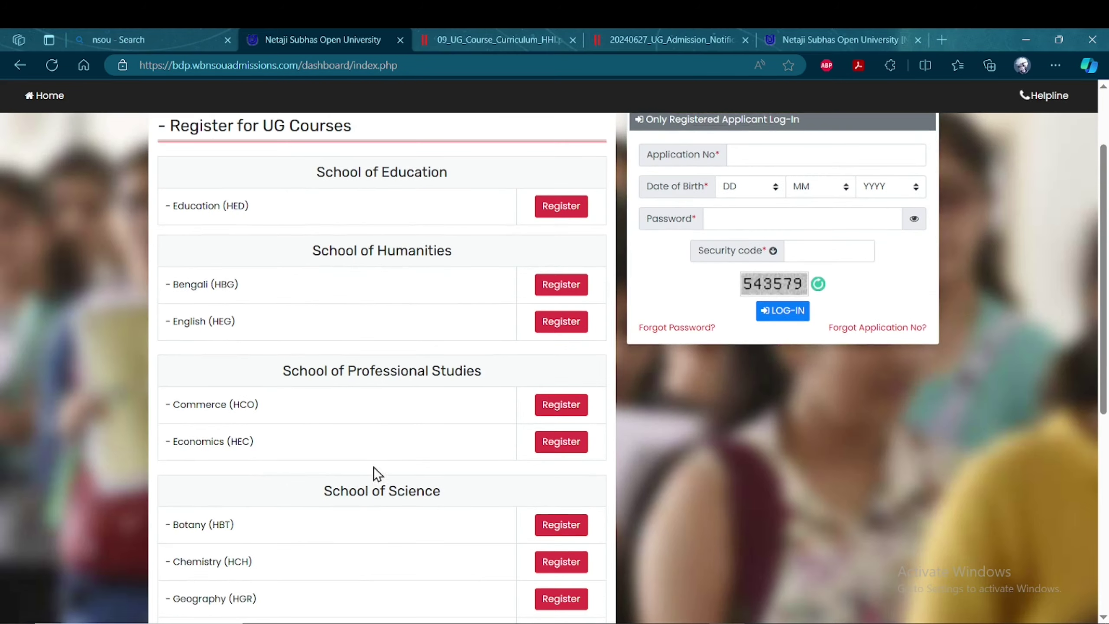
{"action": "scroll", "coordinate": [373, 466], "scroll_direction": "down", "scroll_amount": 3}
{"action": "scroll", "coordinate": [408, 464], "scroll_direction": "down", "scroll_amount": 3}
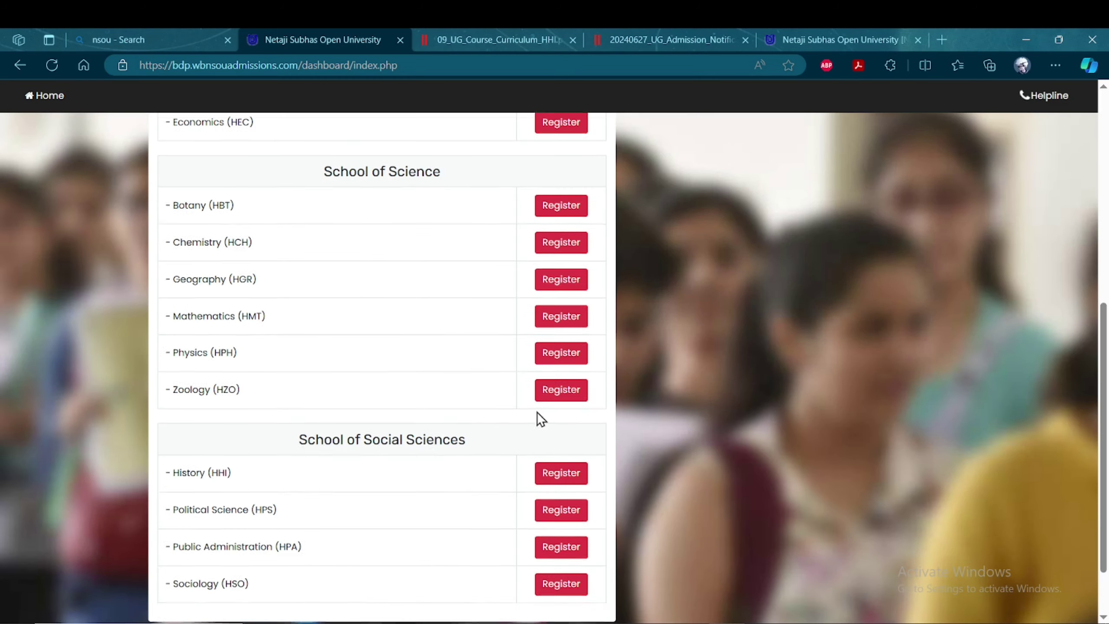
{"action": "scroll", "coordinate": [537, 412], "scroll_direction": "down", "scroll_amount": 2}
{"action": "scroll", "coordinate": [492, 482], "scroll_direction": "up", "scroll_amount": 4}
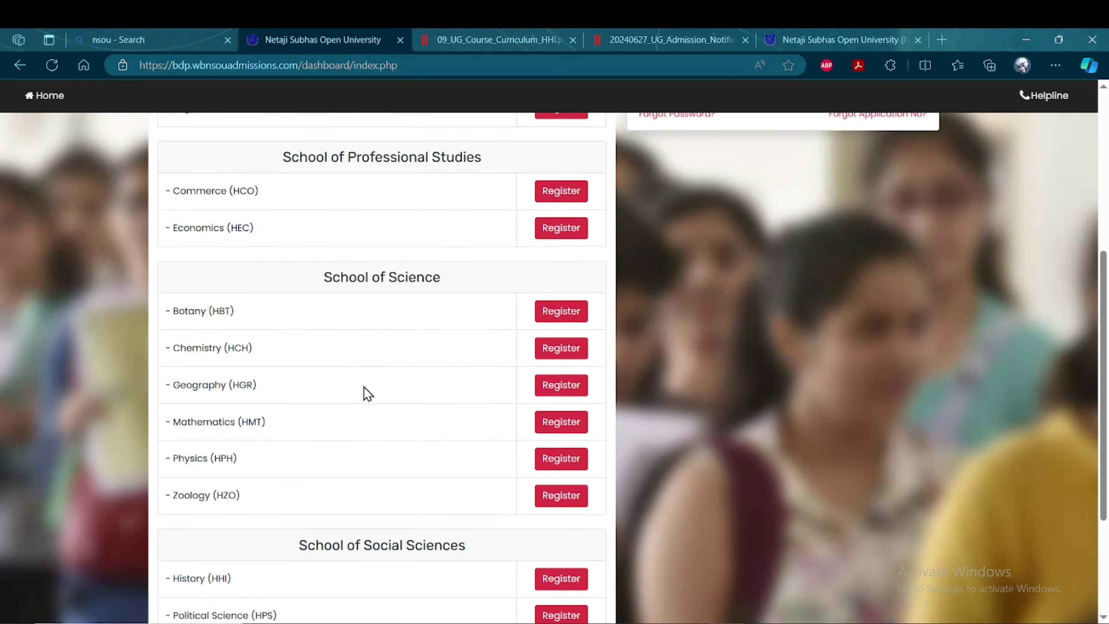
{"action": "scroll", "coordinate": [370, 388], "scroll_direction": "up", "scroll_amount": 8}
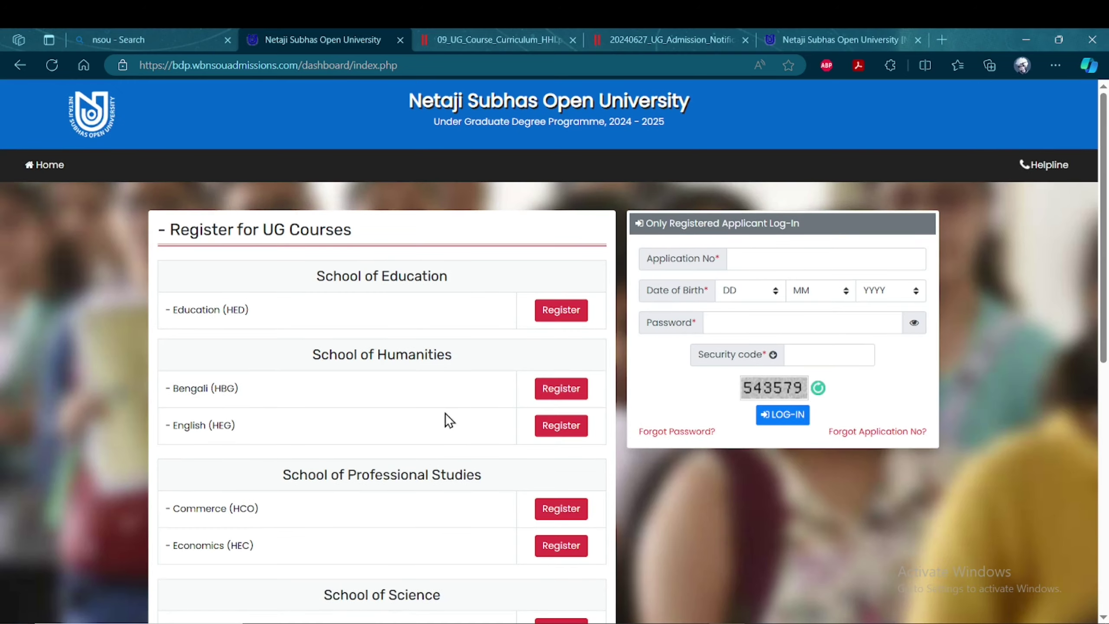
{"action": "scroll", "coordinate": [445, 413], "scroll_direction": "down", "scroll_amount": 6}
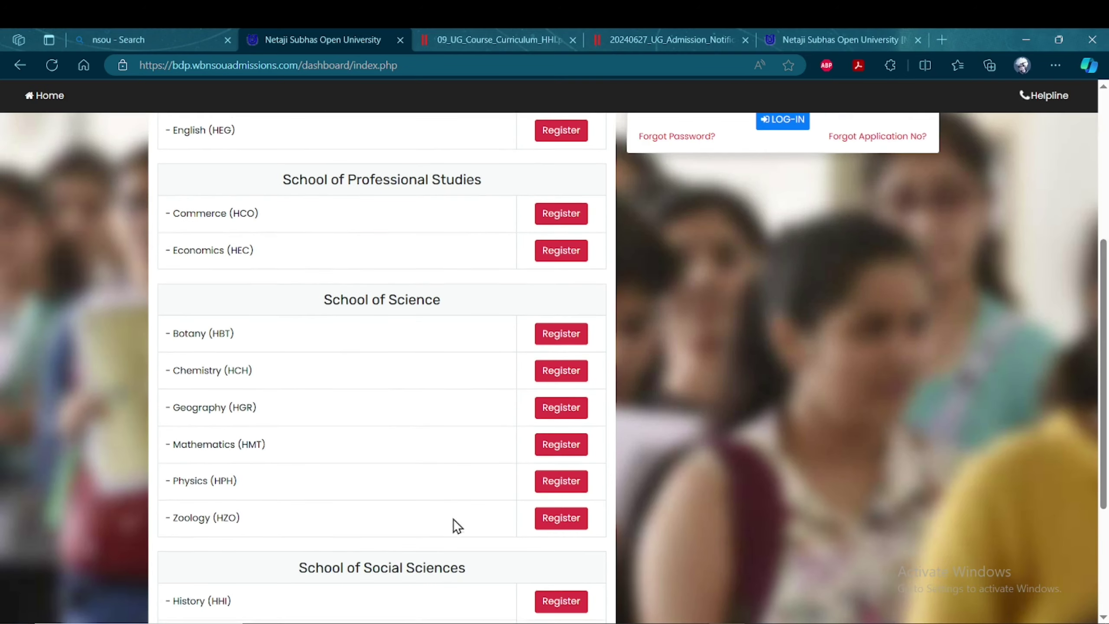
{"action": "scroll", "coordinate": [467, 547], "scroll_direction": "down", "scroll_amount": 2}
{"action": "scroll", "coordinate": [460, 466], "scroll_direction": "up", "scroll_amount": 6}
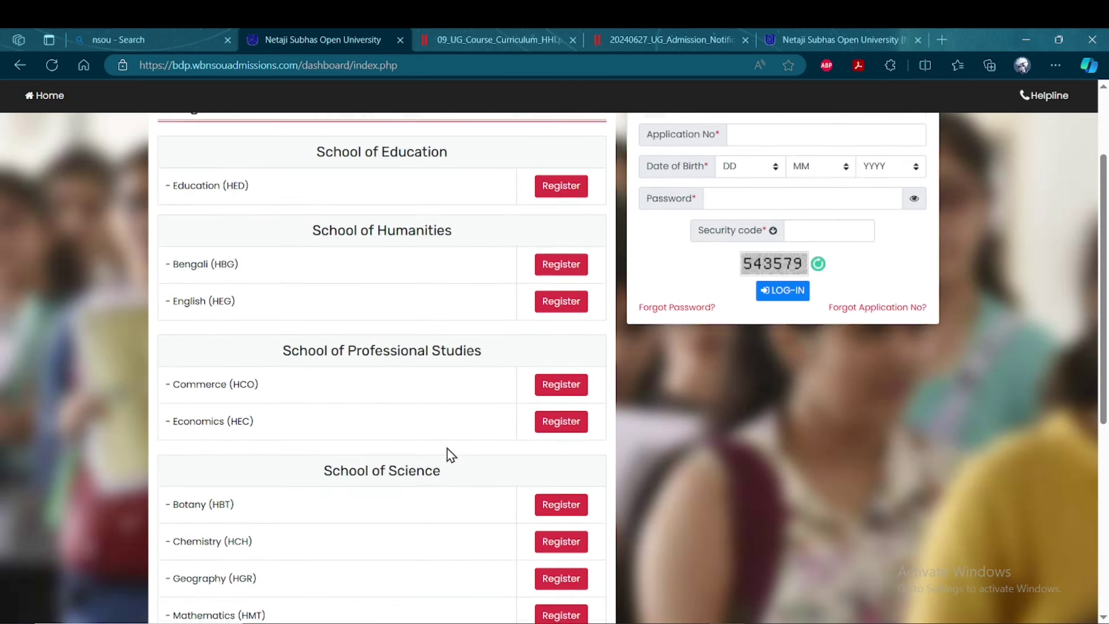
{"action": "scroll", "coordinate": [450, 454], "scroll_direction": "up", "scroll_amount": 3}
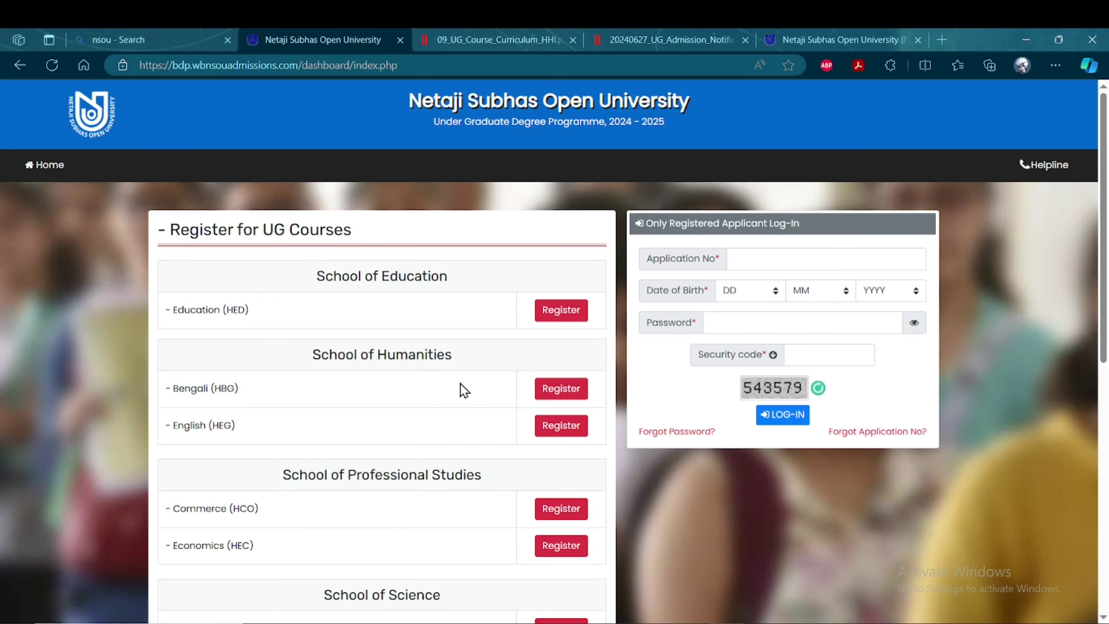
{"action": "scroll", "coordinate": [406, 380], "scroll_direction": "down", "scroll_amount": 2}
{"action": "scroll", "coordinate": [420, 369], "scroll_direction": "down", "scroll_amount": 2}
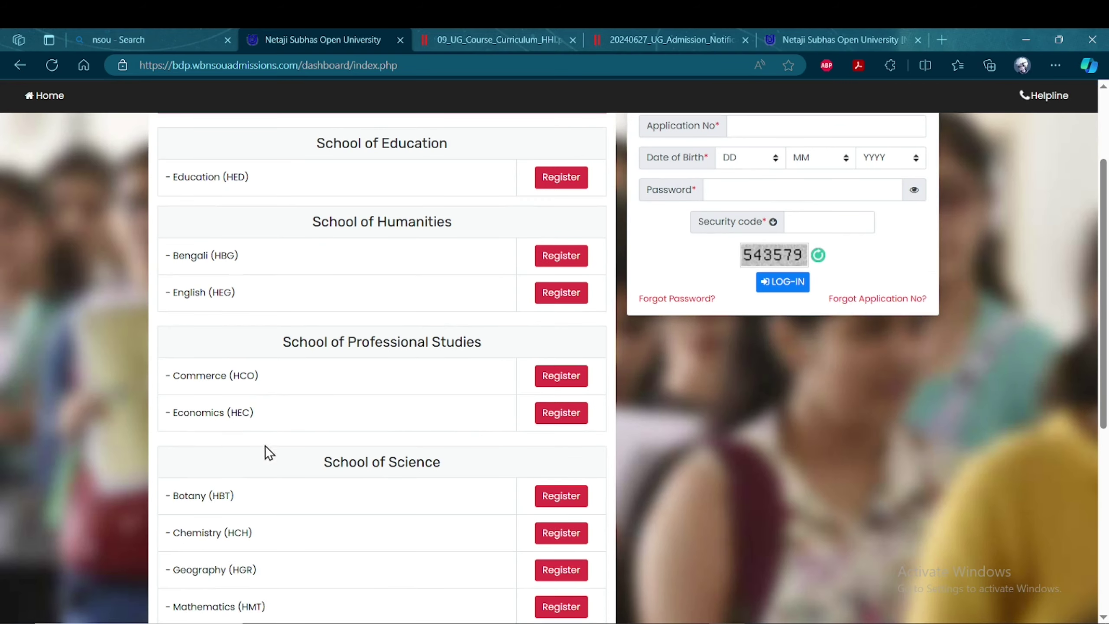
{"action": "scroll", "coordinate": [324, 424], "scroll_direction": "down", "scroll_amount": 4}
{"action": "scroll", "coordinate": [288, 382], "scroll_direction": "down", "scroll_amount": 1}
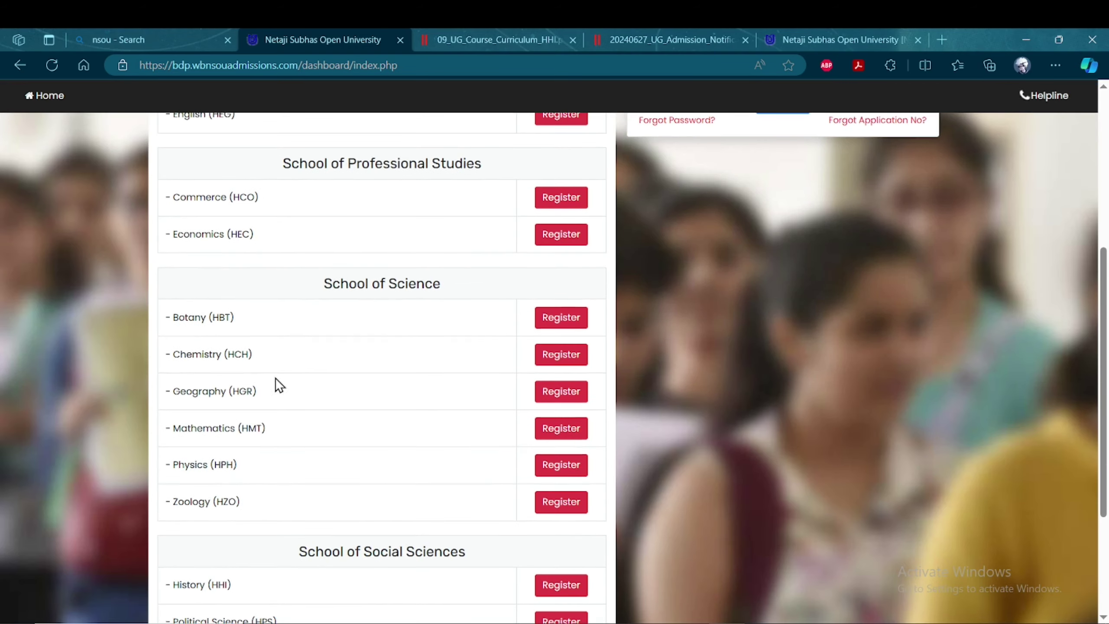
{"action": "scroll", "coordinate": [308, 468], "scroll_direction": "down", "scroll_amount": 3}
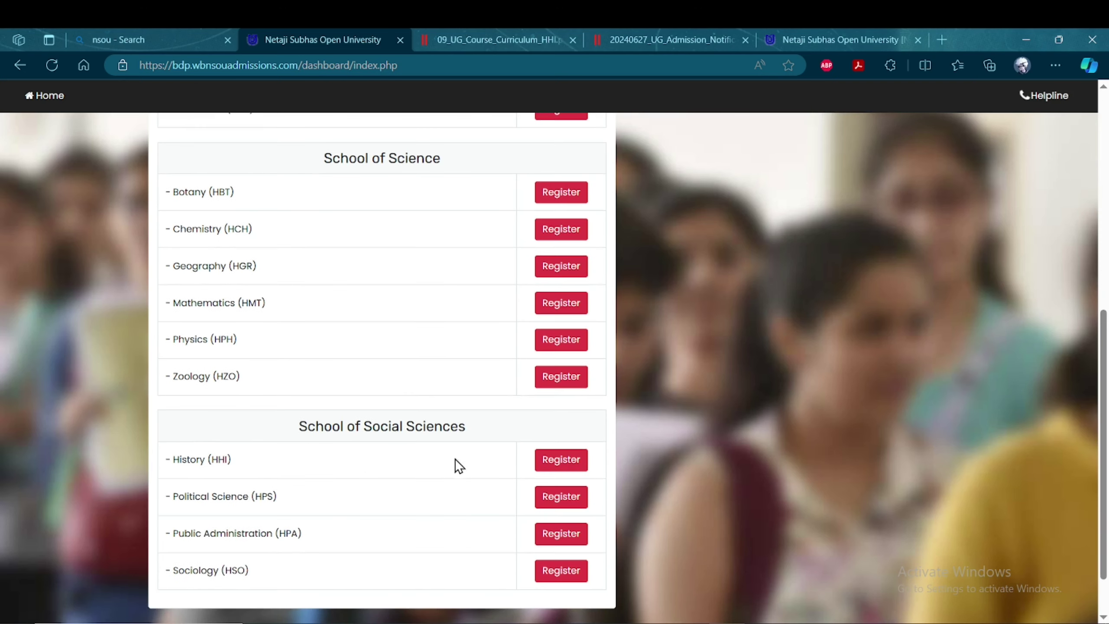
{"action": "scroll", "coordinate": [352, 443], "scroll_direction": "down", "scroll_amount": 1}
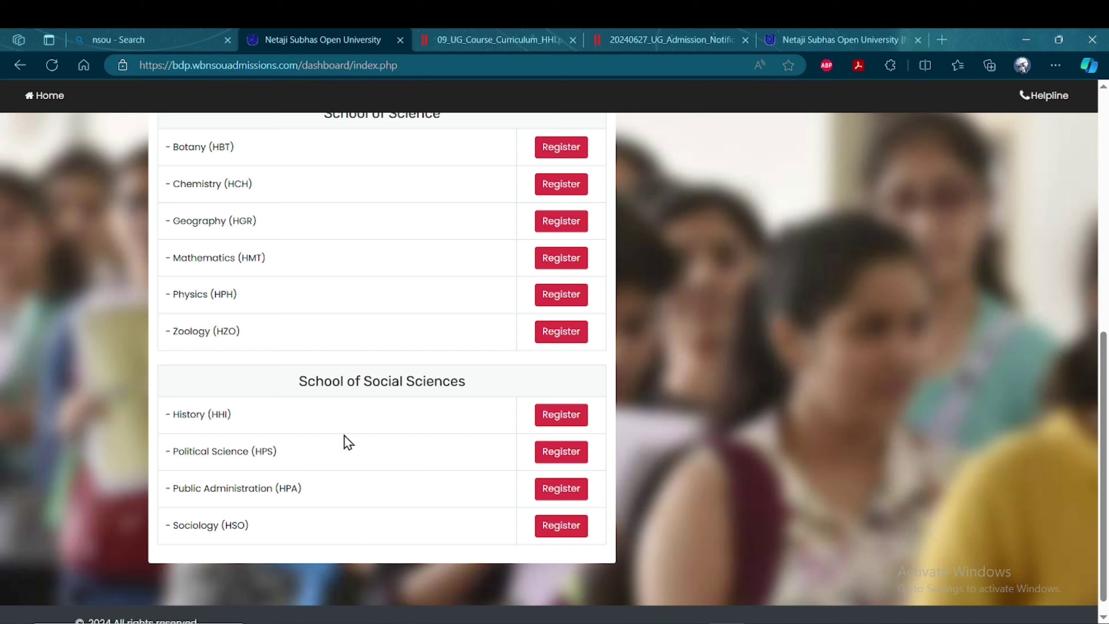
{"action": "scroll", "coordinate": [269, 440], "scroll_direction": "up", "scroll_amount": 3}
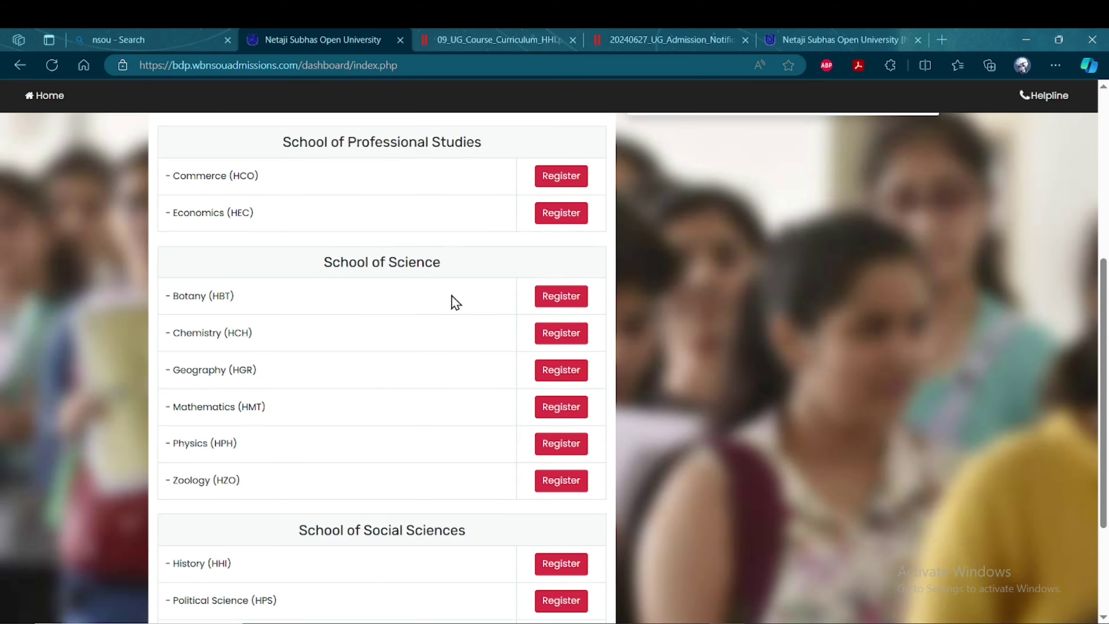
{"action": "scroll", "coordinate": [410, 314], "scroll_direction": "up", "scroll_amount": 1}
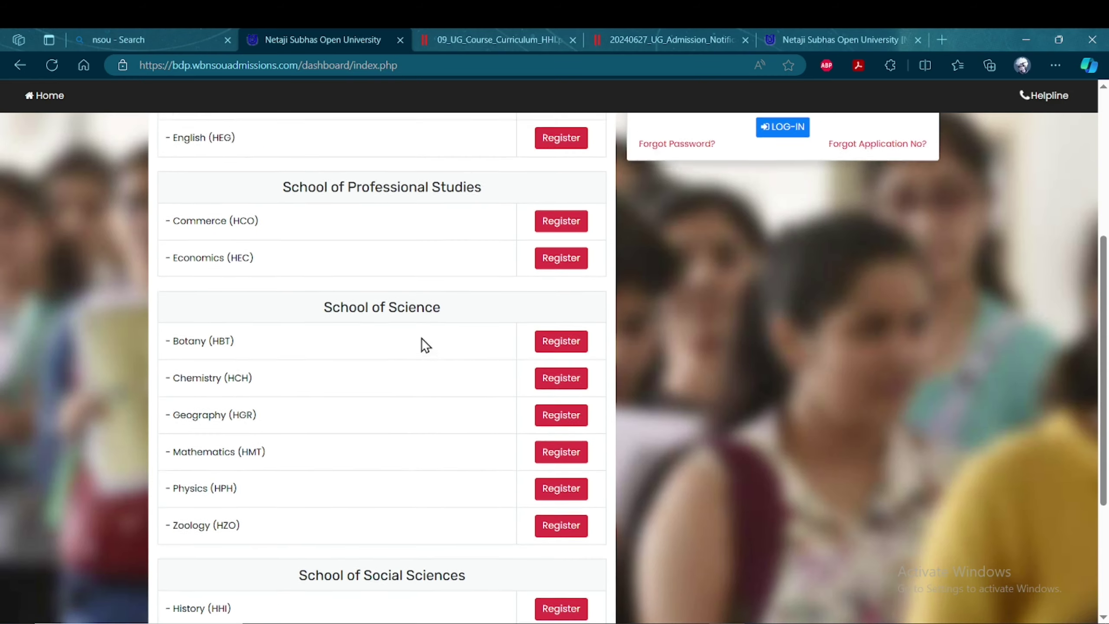
{"action": "scroll", "coordinate": [424, 346], "scroll_direction": "up", "scroll_amount": 1}
{"action": "scroll", "coordinate": [329, 384], "scroll_direction": "down", "scroll_amount": 2}
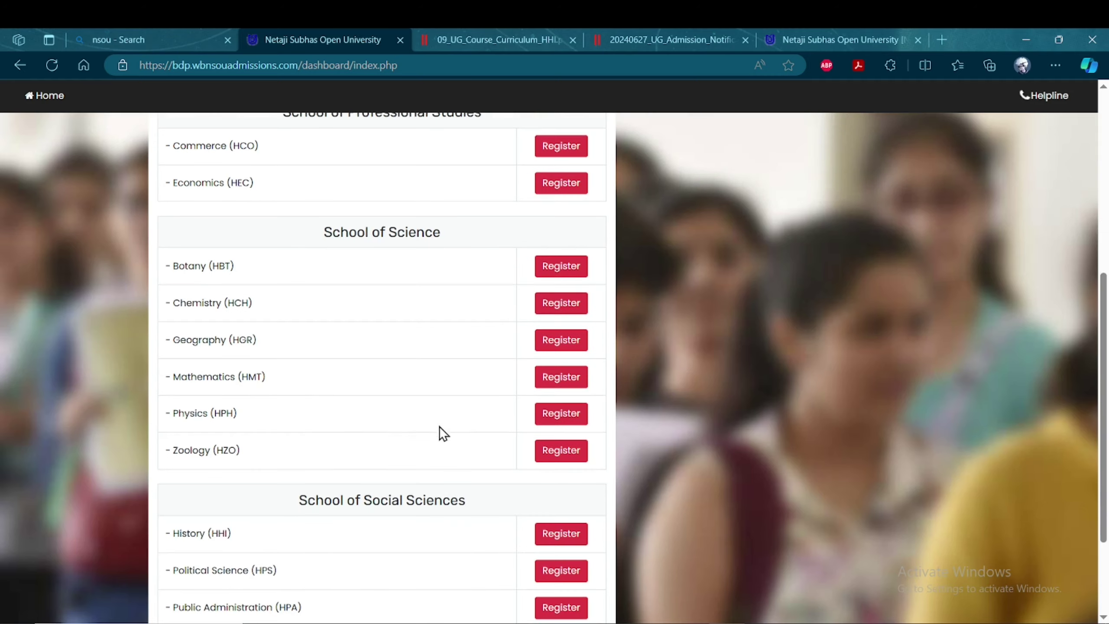
{"action": "scroll", "coordinate": [439, 426], "scroll_direction": "down", "scroll_amount": 2}
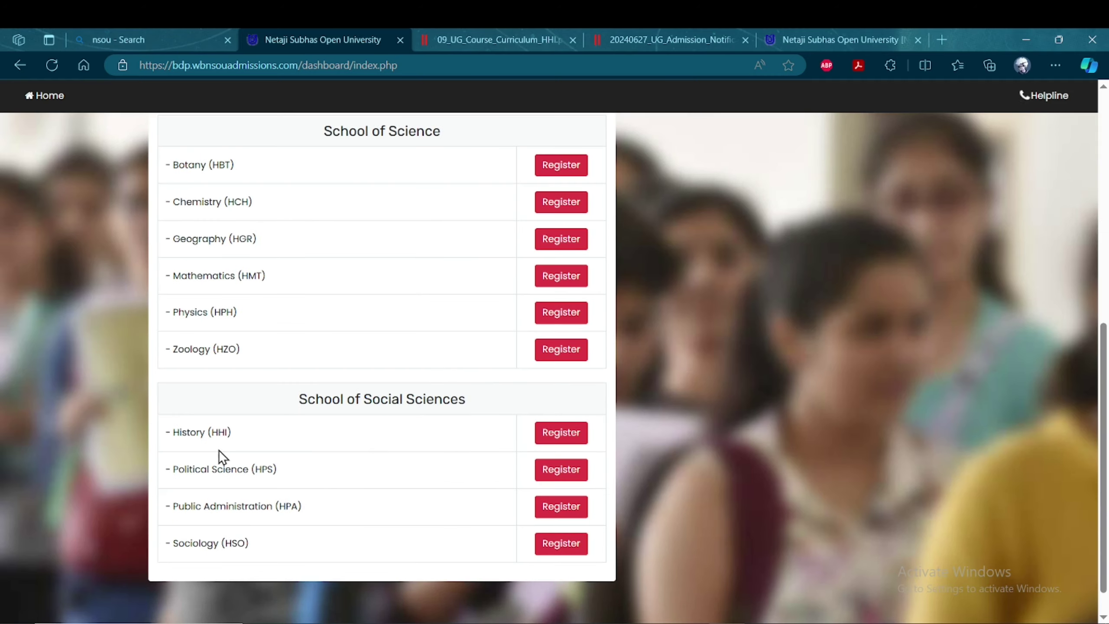
Start registration for History (HHI), acknowledge the instructions as read and understood, and proceed to the registration form
{"action": "left_click", "coordinate": [556, 438]}
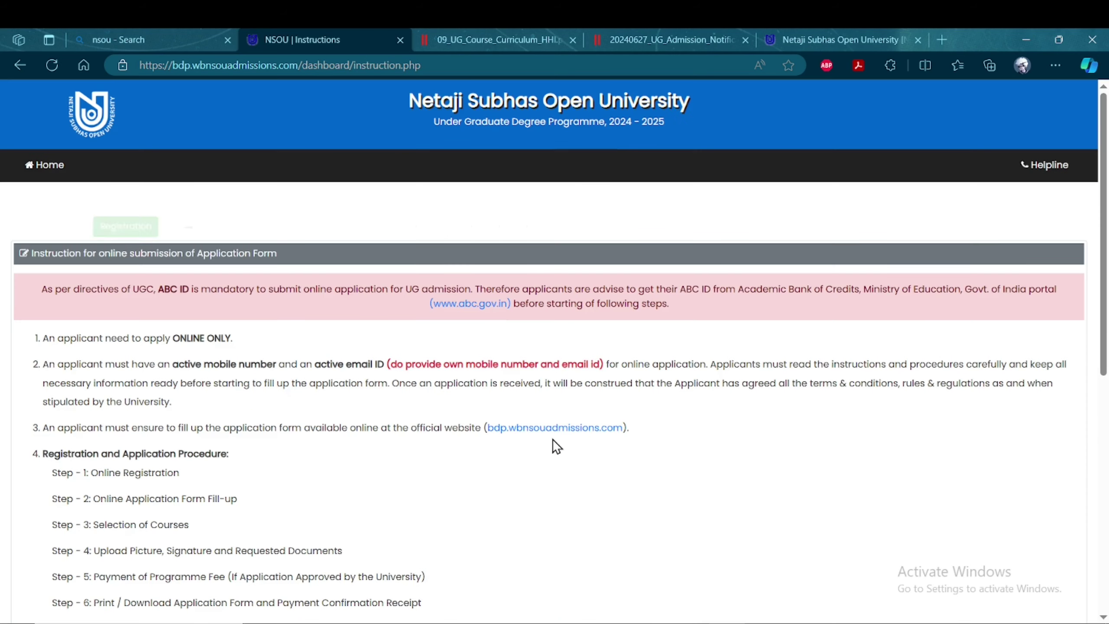
{"action": "scroll", "coordinate": [456, 459], "scroll_direction": "down", "scroll_amount": 10}
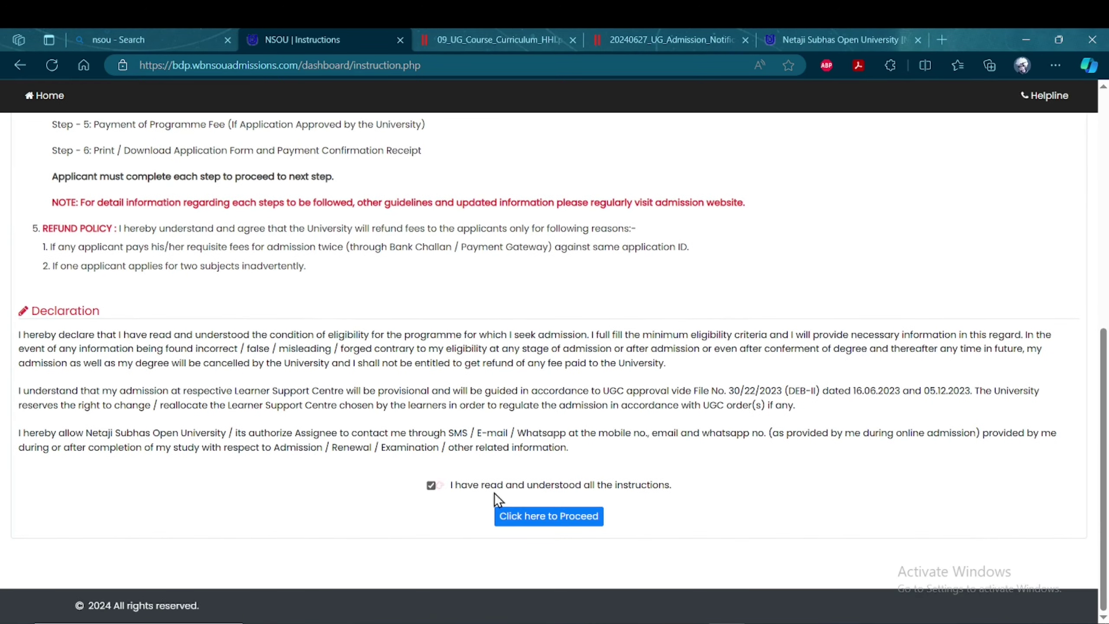
{"action": "left_click", "coordinate": [560, 529]}
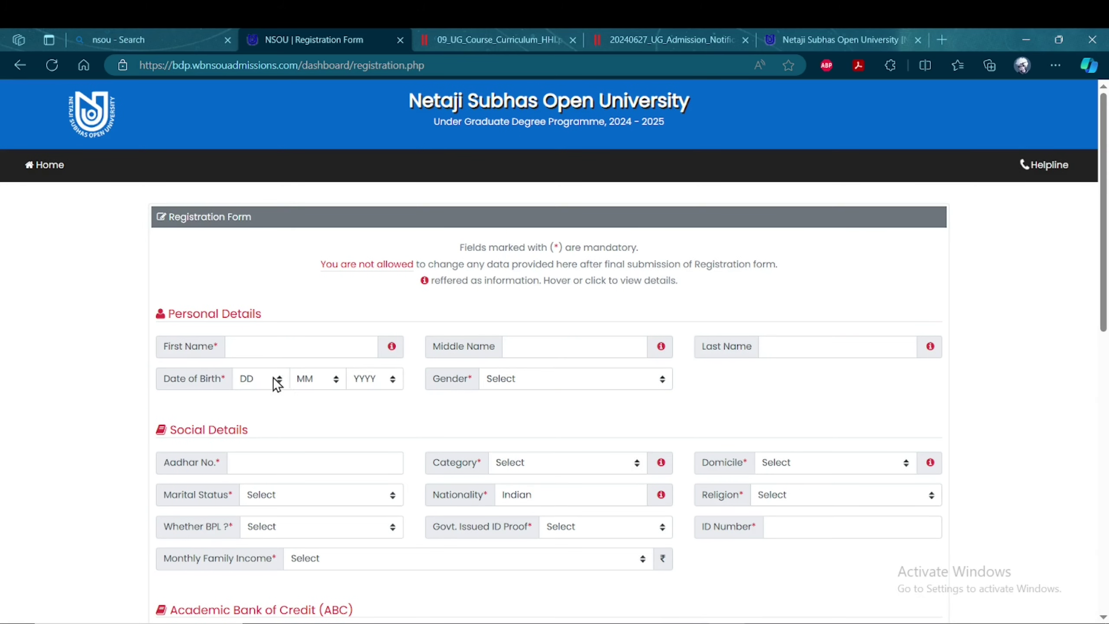
Examine the date of birth and gender selections in the form's Personal Details section
{"action": "left_click", "coordinate": [272, 378]}
{"action": "left_click", "coordinate": [322, 381]}
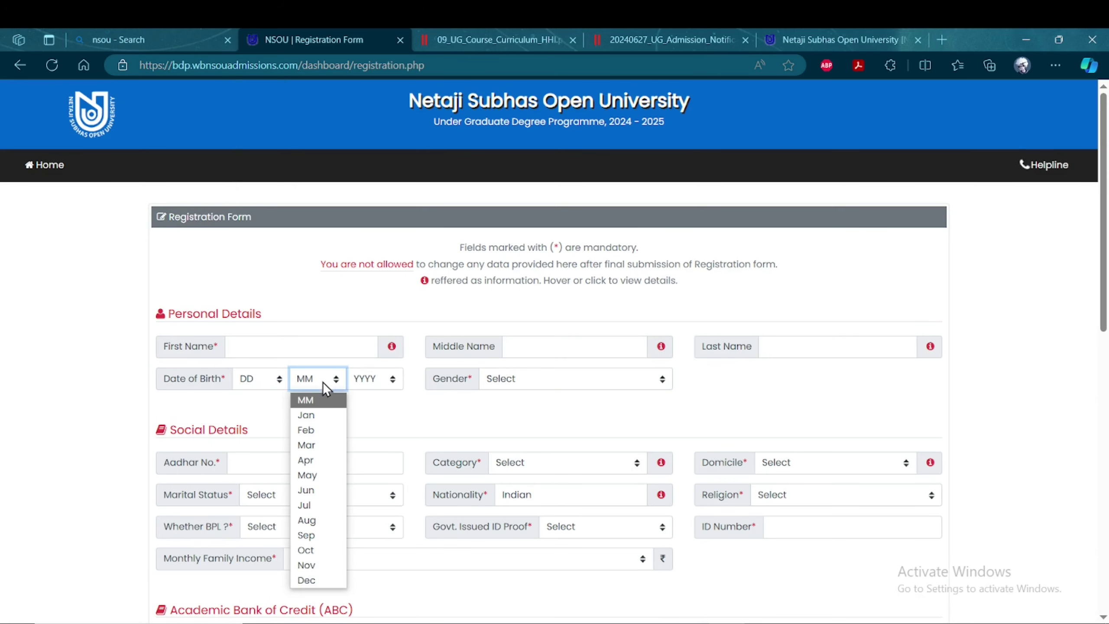
{"action": "left_click", "coordinate": [372, 379]}
{"action": "scroll", "coordinate": [537, 372], "scroll_direction": "down", "scroll_amount": 1}
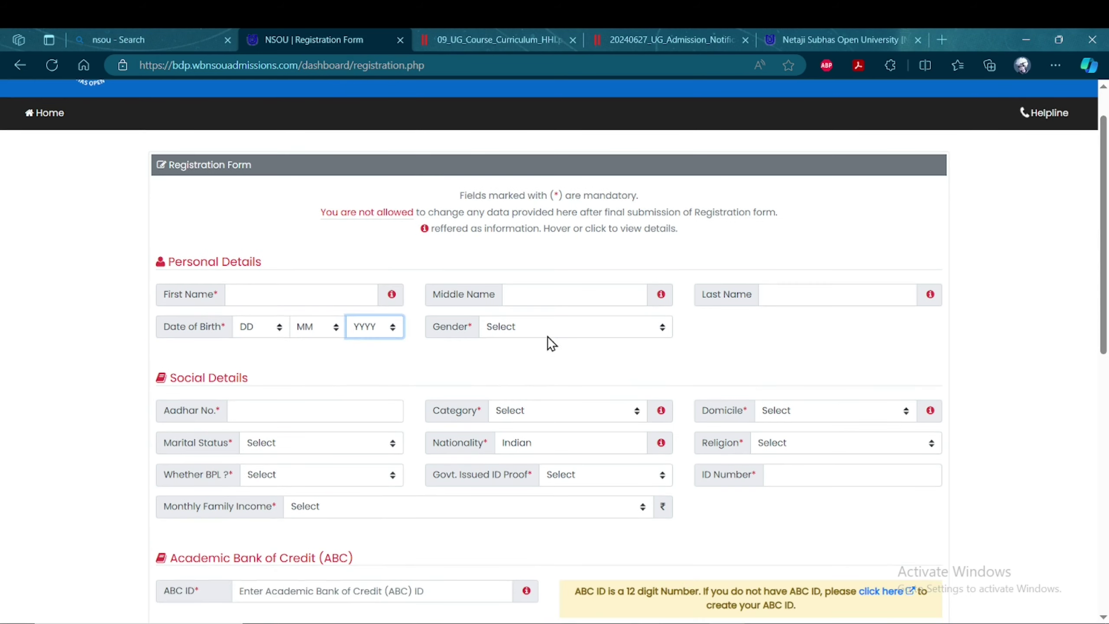
{"action": "left_click", "coordinate": [548, 332]}
{"action": "scroll", "coordinate": [380, 370], "scroll_direction": "down", "scroll_amount": 1}
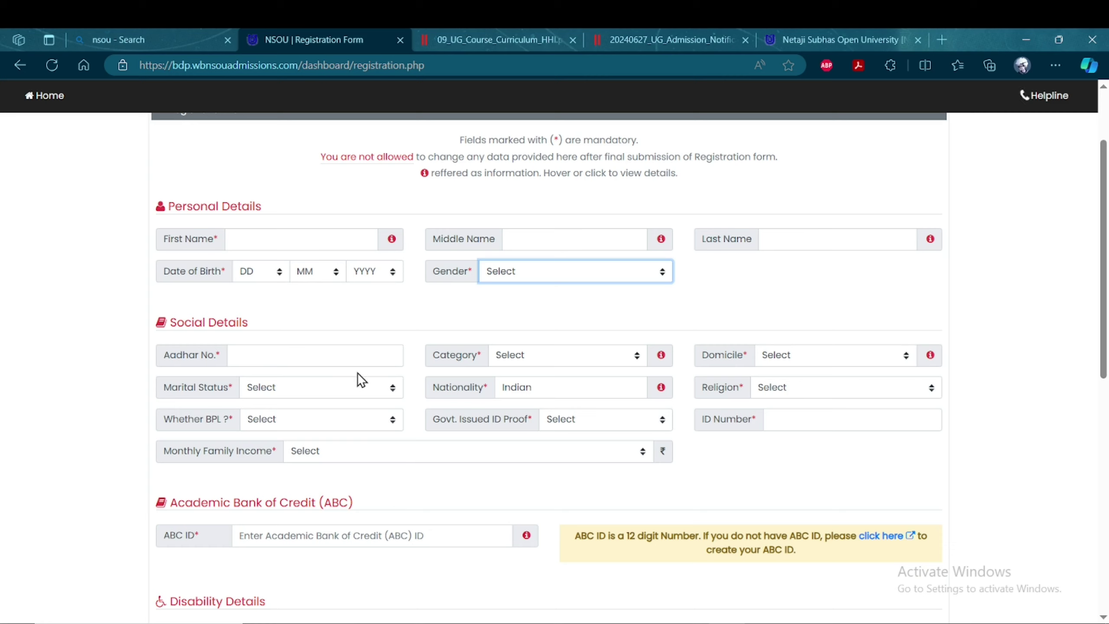
Examine the category, domicile, marital status and religion choices in the Social Details section
{"action": "left_click", "coordinate": [583, 355]}
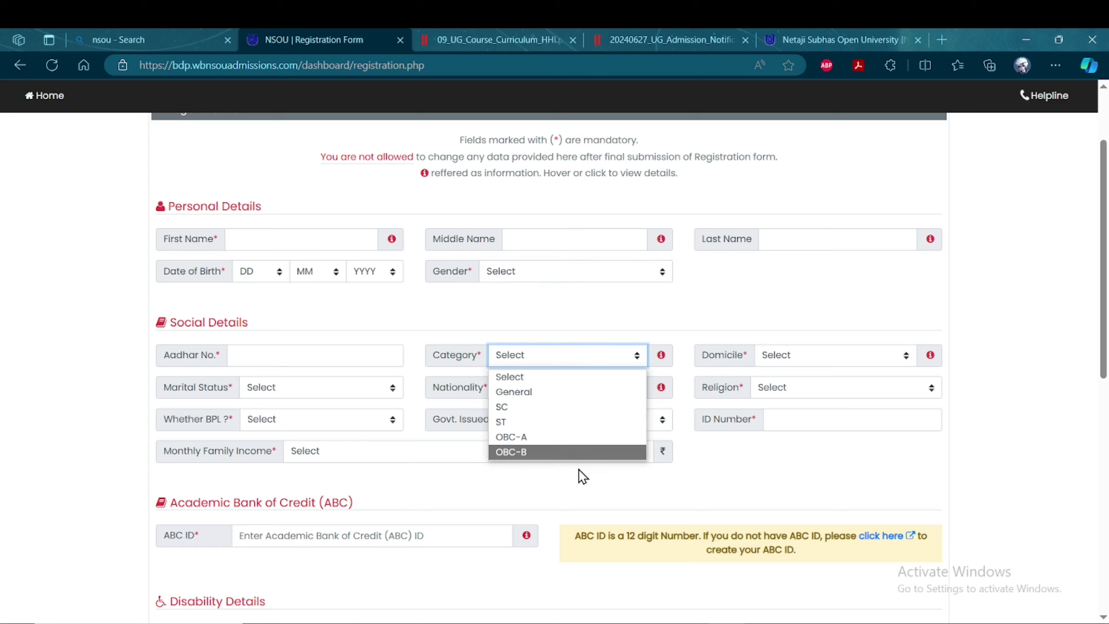
{"action": "left_click", "coordinate": [804, 361]}
{"action": "left_click", "coordinate": [801, 362]}
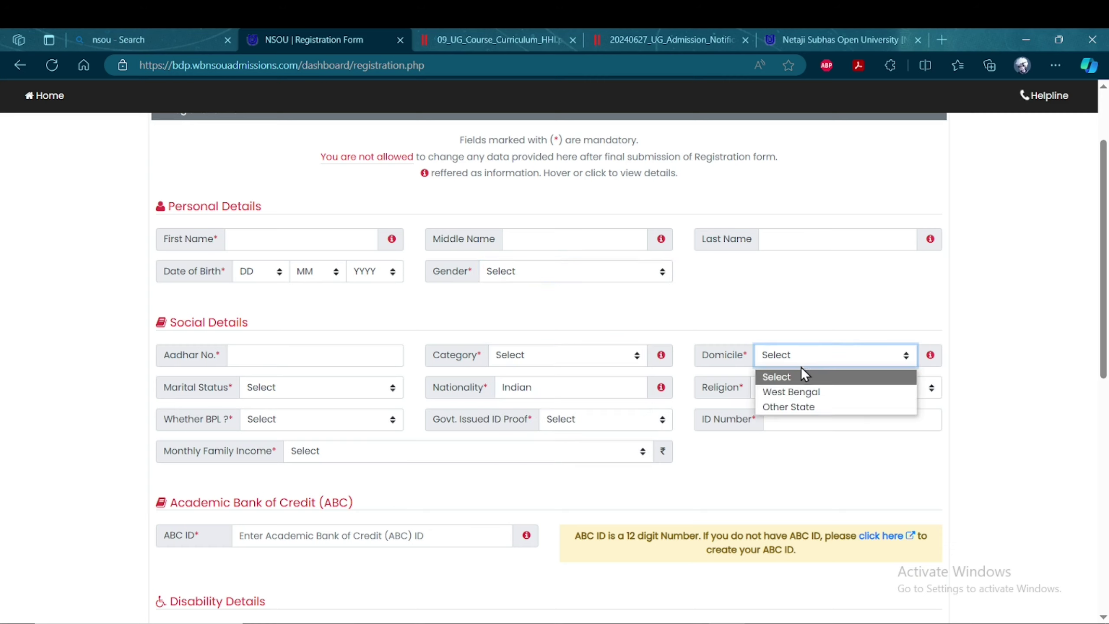
{"action": "left_click", "coordinate": [322, 394]}
{"action": "left_click", "coordinate": [320, 396]}
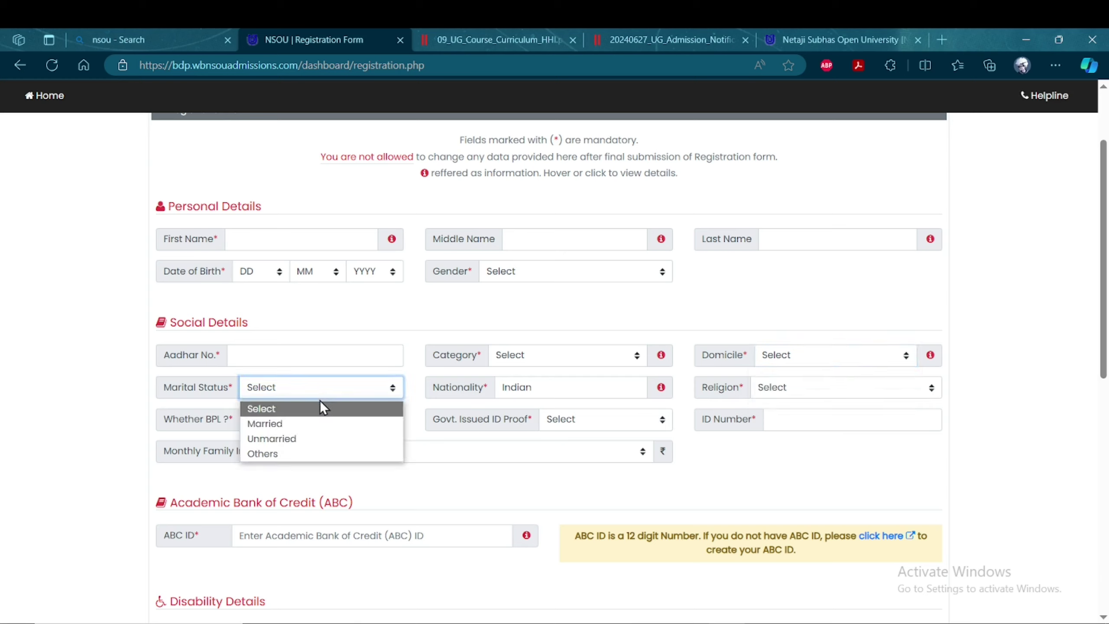
{"action": "left_click", "coordinate": [588, 390]}
{"action": "left_click", "coordinate": [797, 392]}
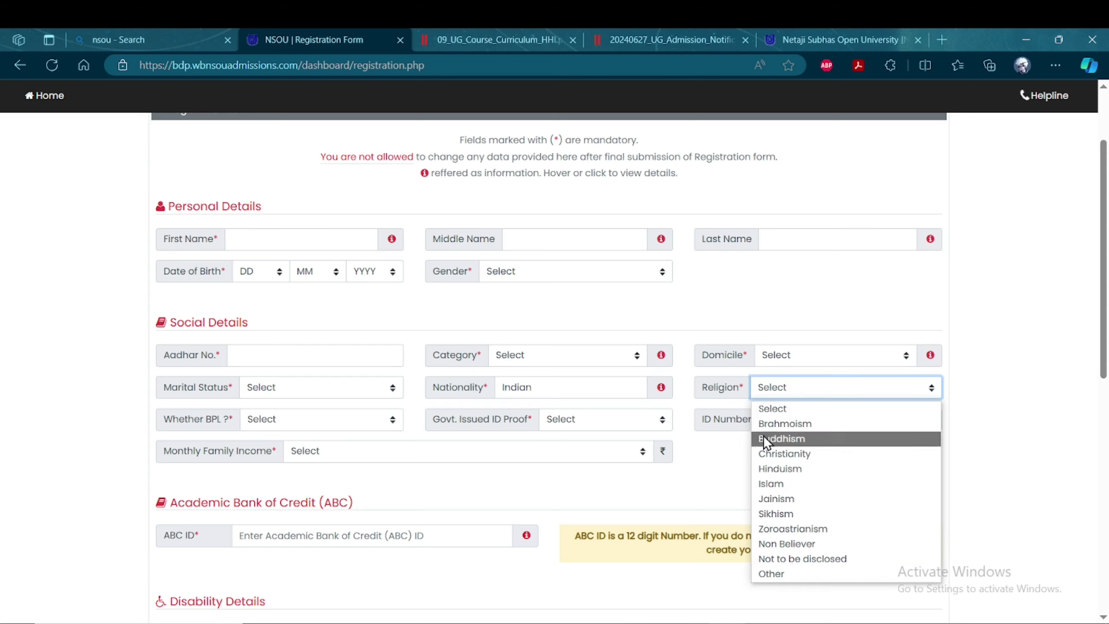
Set the Govt. Issued ID Proof to Aadhar Card and check the monthly family income ranges
{"action": "left_click", "coordinate": [332, 427]}
{"action": "left_click", "coordinate": [627, 425]}
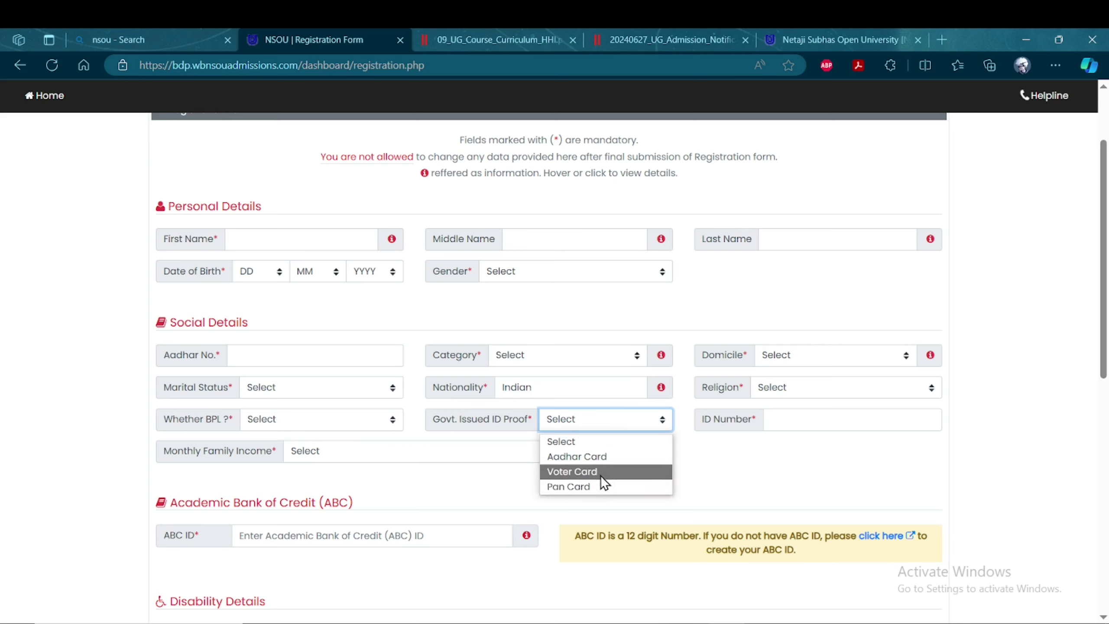
{"action": "left_click", "coordinate": [598, 458]}
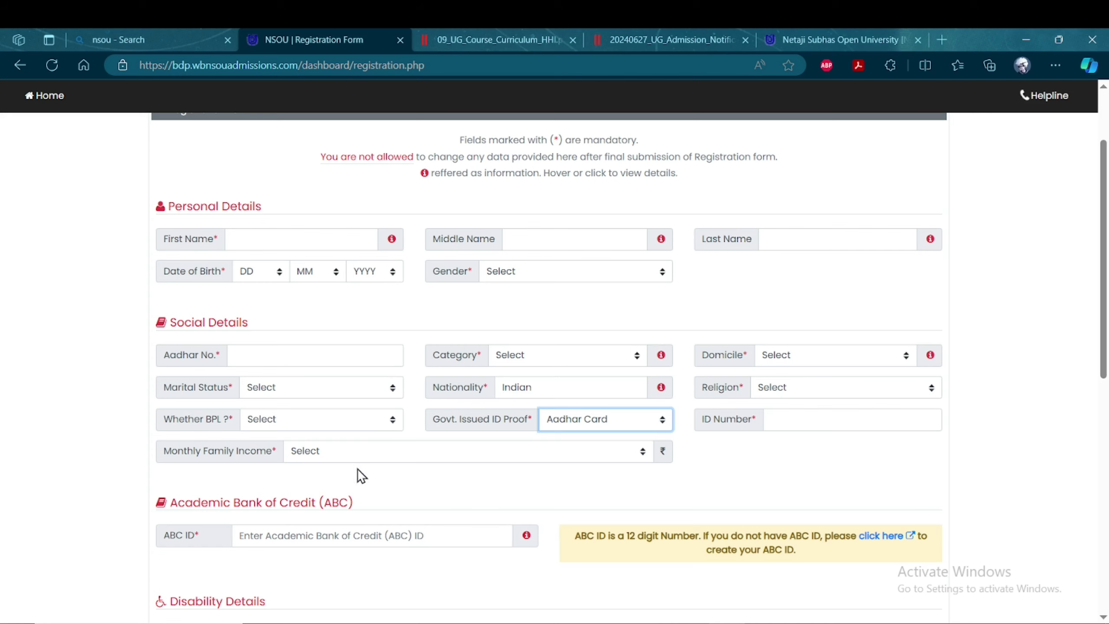
{"action": "scroll", "coordinate": [393, 458], "scroll_direction": "down", "scroll_amount": 1}
{"action": "left_click", "coordinate": [424, 394]}
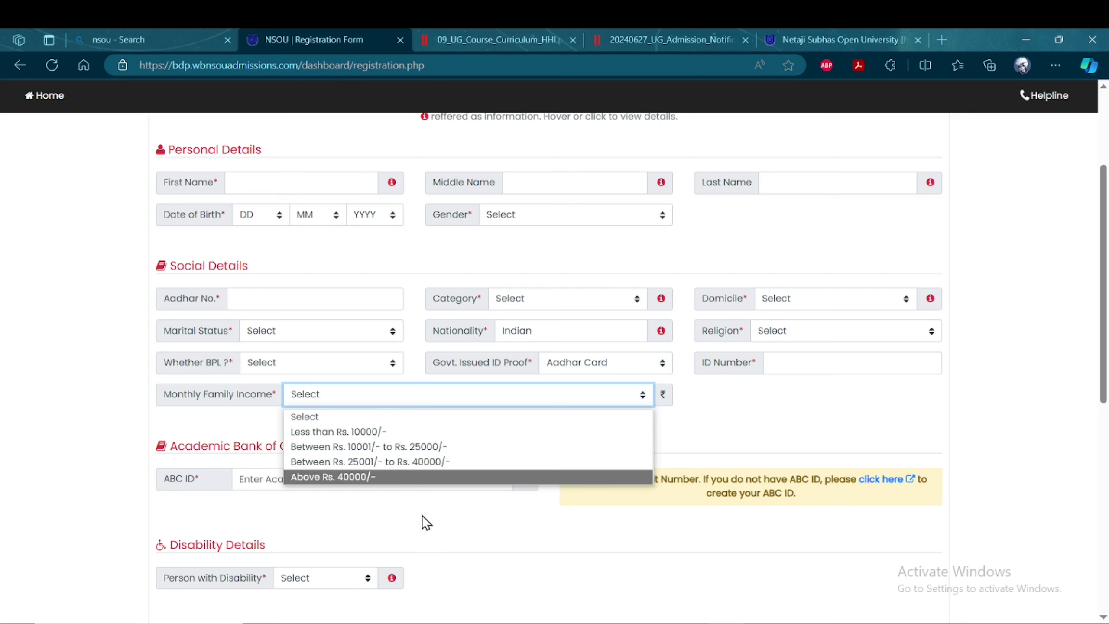
Follow the link for creating an ABC ID and open the DigiLocker sign-up form for new users
{"action": "scroll", "coordinate": [421, 515], "scroll_direction": "down", "scroll_amount": 1}
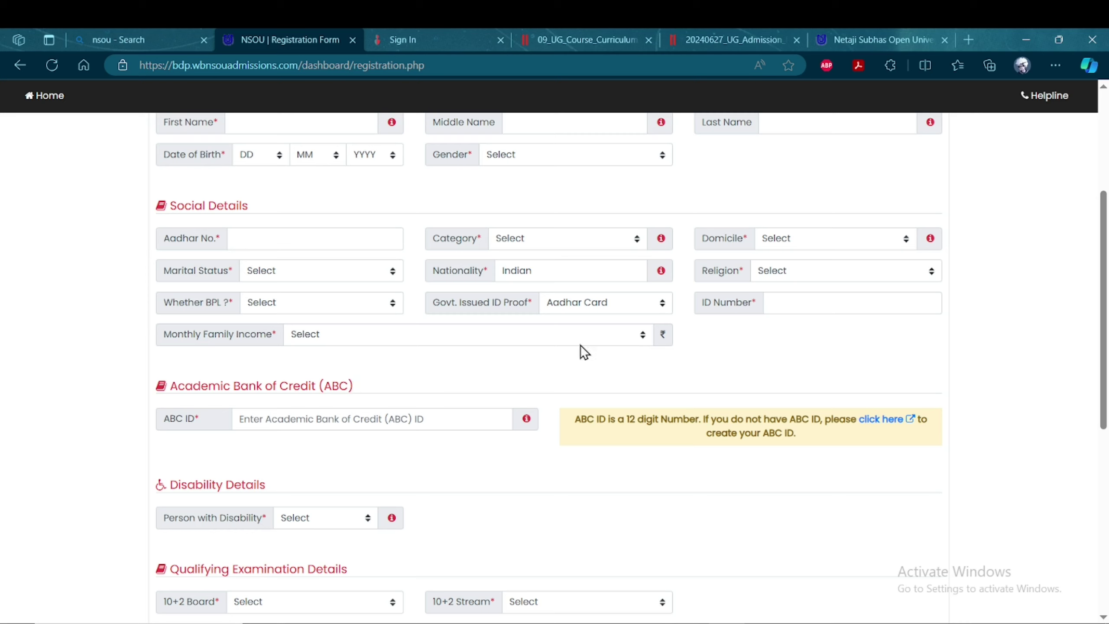
{"action": "left_click", "coordinate": [874, 422]}
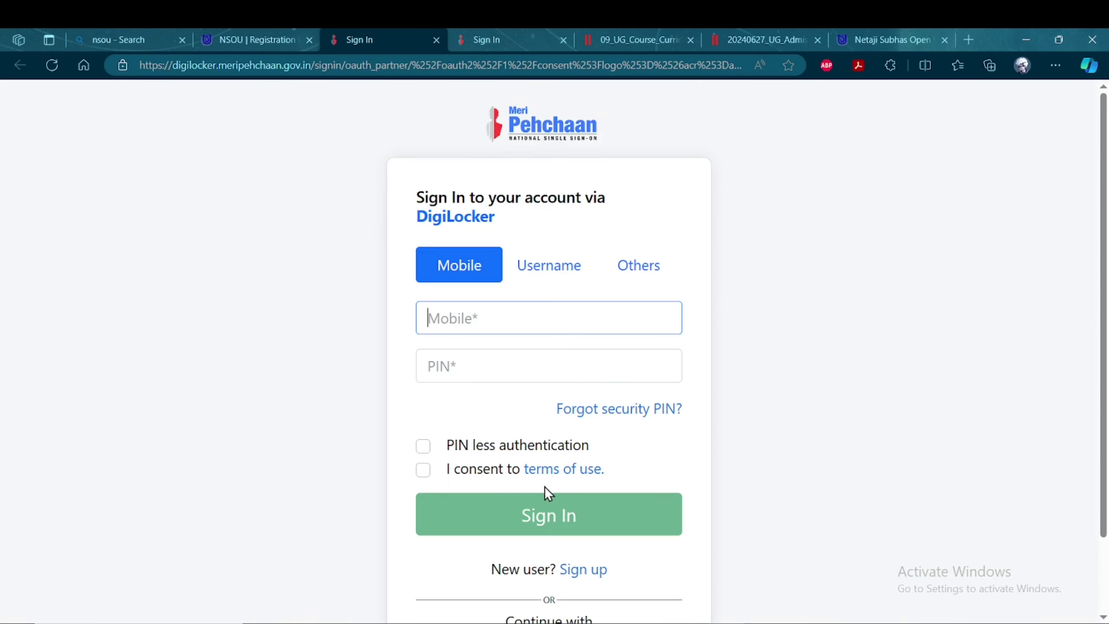
{"action": "scroll", "coordinate": [544, 490], "scroll_direction": "down", "scroll_amount": 2}
{"action": "left_click", "coordinate": [579, 494]}
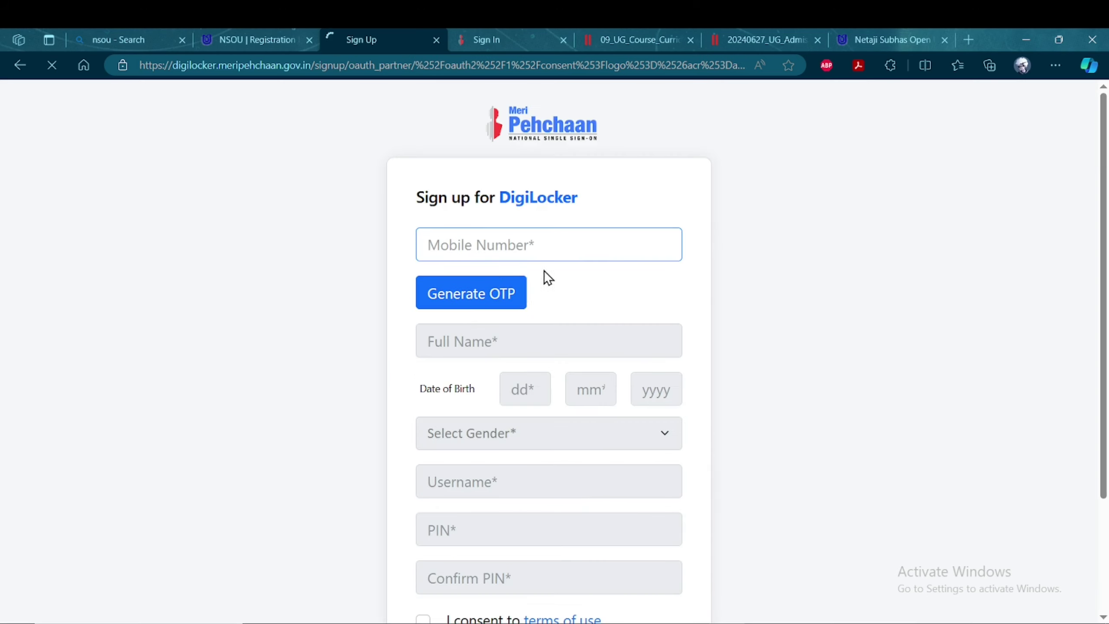
Look through the DigiLocker sign-up form's fields, from the mobile number to the terms of use consent
{"action": "scroll", "coordinate": [546, 332], "scroll_direction": "down", "scroll_amount": 1}
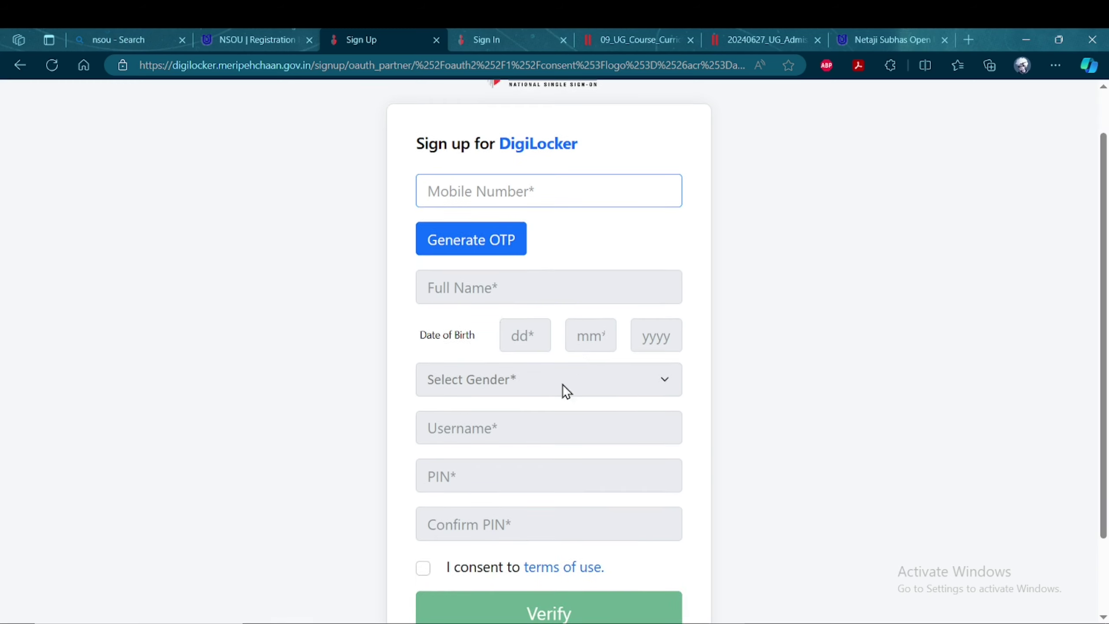
{"action": "scroll", "coordinate": [573, 376], "scroll_direction": "down", "scroll_amount": 1}
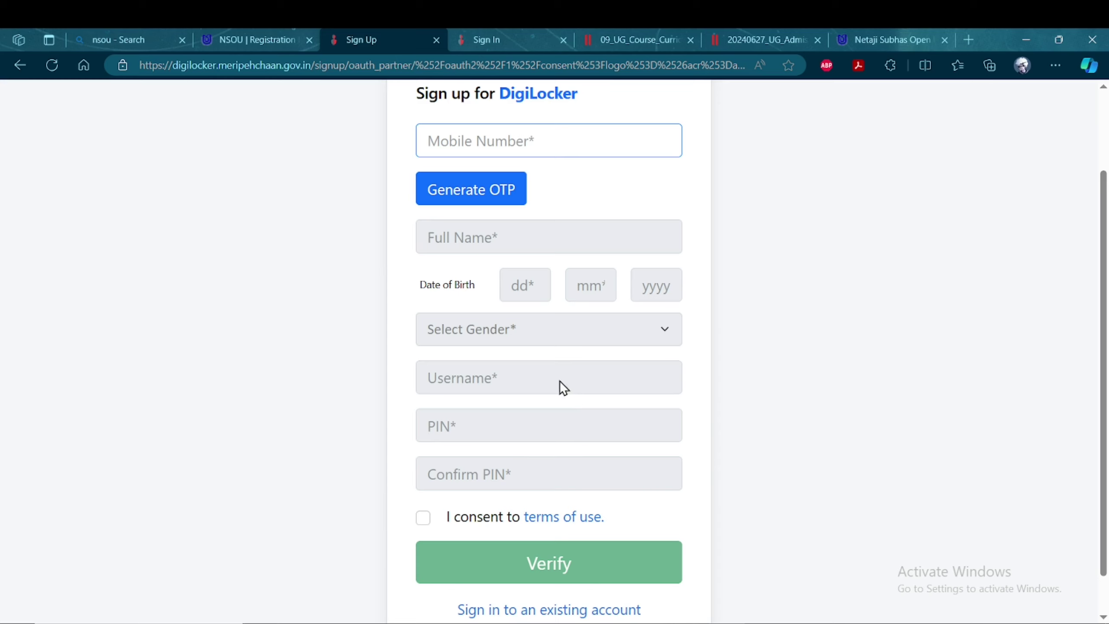
{"action": "scroll", "coordinate": [550, 328], "scroll_direction": "up", "scroll_amount": 2}
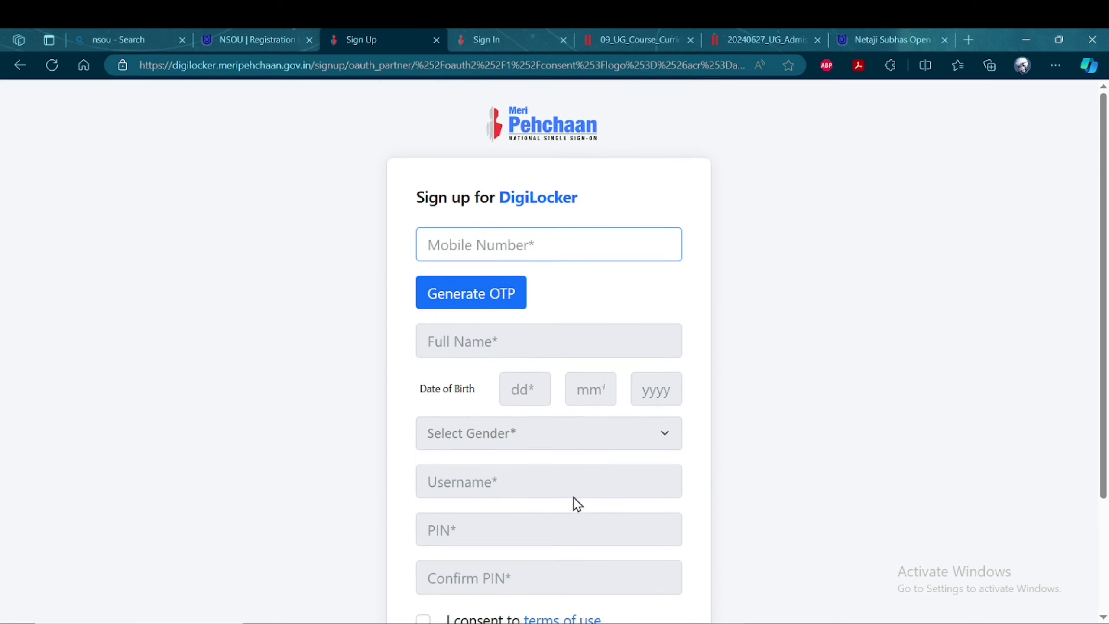
{"action": "scroll", "coordinate": [572, 496], "scroll_direction": "down", "scroll_amount": 3}
{"action": "scroll", "coordinate": [569, 268], "scroll_direction": "up", "scroll_amount": 2}
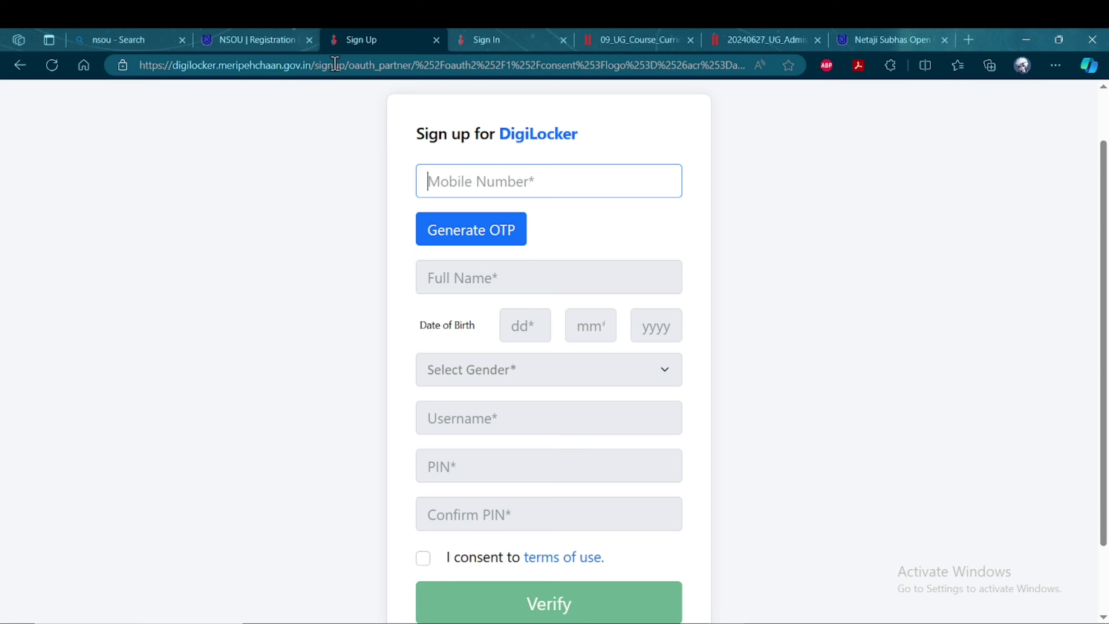
Return to the NSOU registration form and check the Person with Disability choices
{"action": "left_click", "coordinate": [231, 42]}
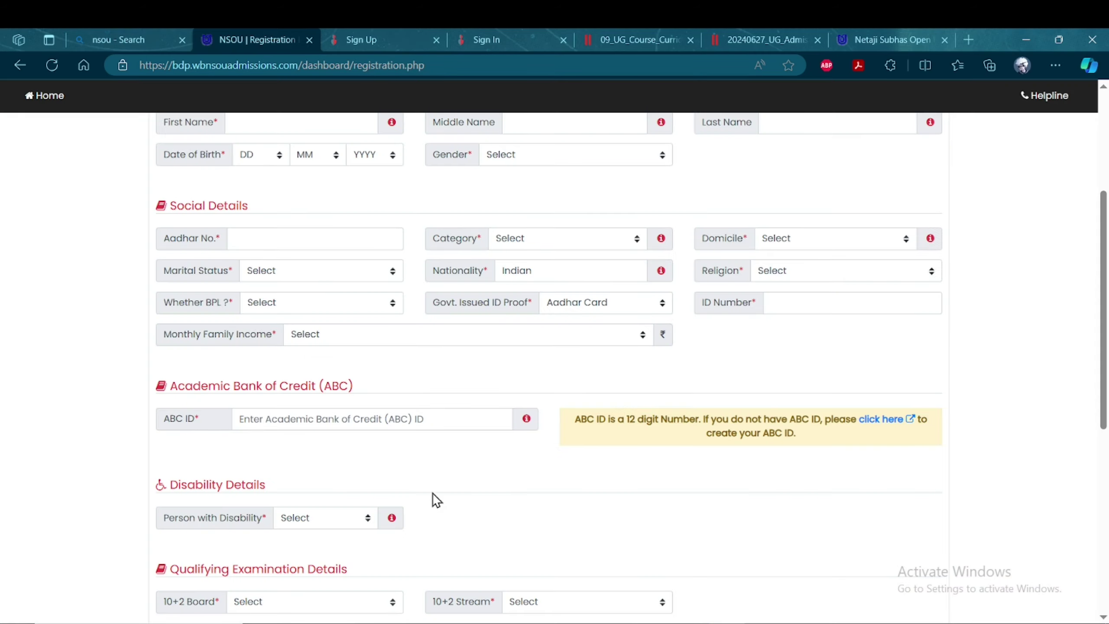
{"action": "scroll", "coordinate": [418, 498], "scroll_direction": "down", "scroll_amount": 1}
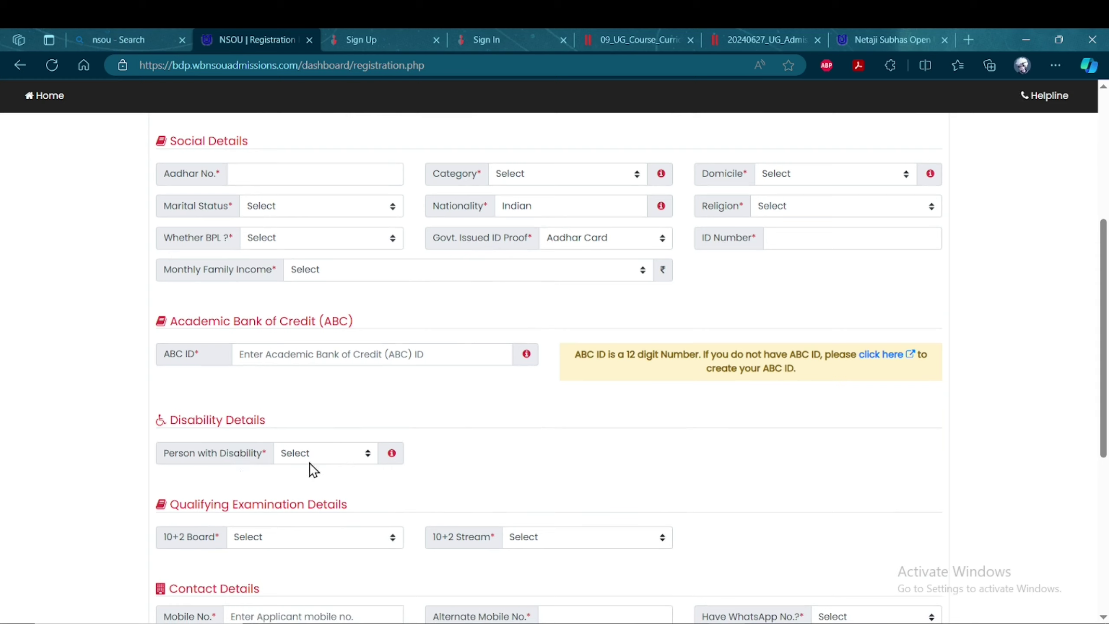
{"action": "left_click", "coordinate": [363, 457]}
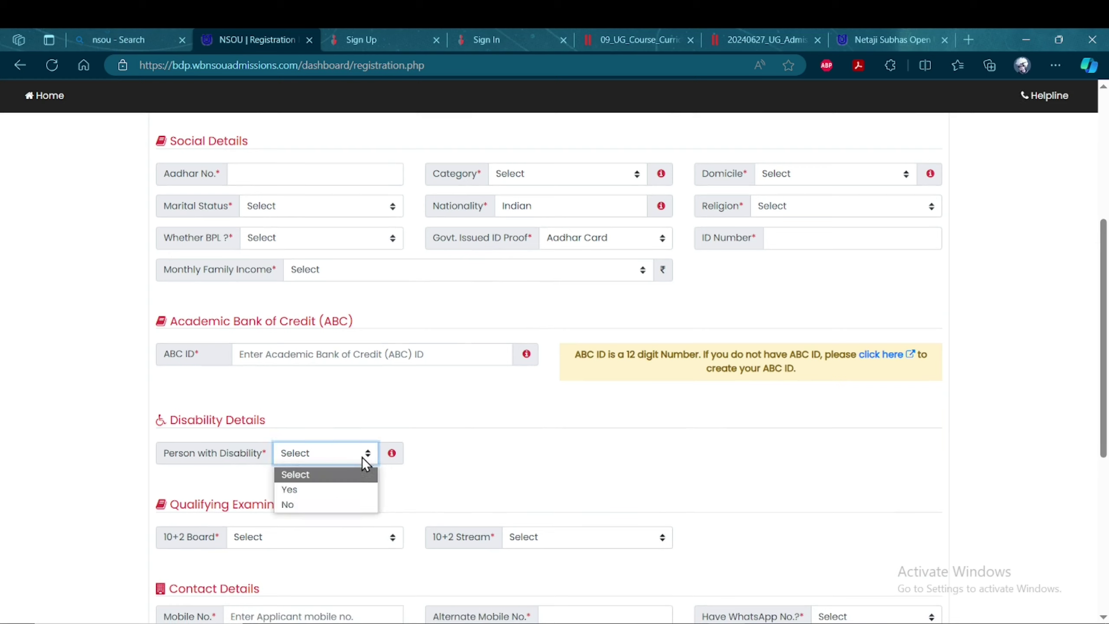
{"action": "left_click", "coordinate": [467, 465]}
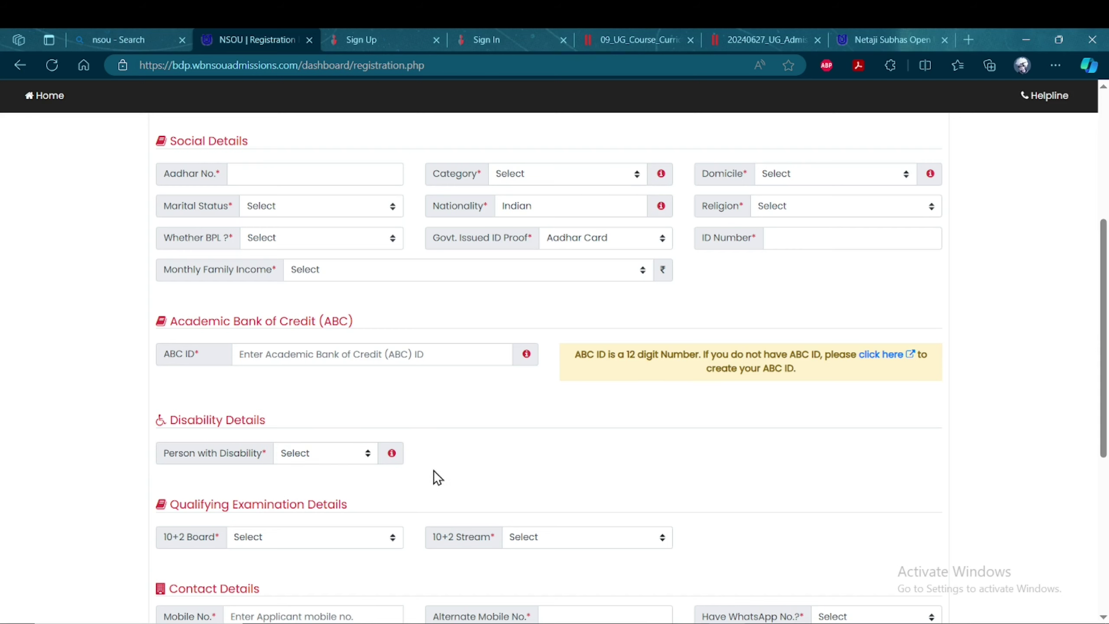
Check the disability type and Unique Disability ID fields offered under Yes, and set Person with Disability to No
{"action": "scroll", "coordinate": [433, 470], "scroll_direction": "down", "scroll_amount": 1}
{"action": "left_click", "coordinate": [350, 400]}
{"action": "left_click", "coordinate": [322, 432]}
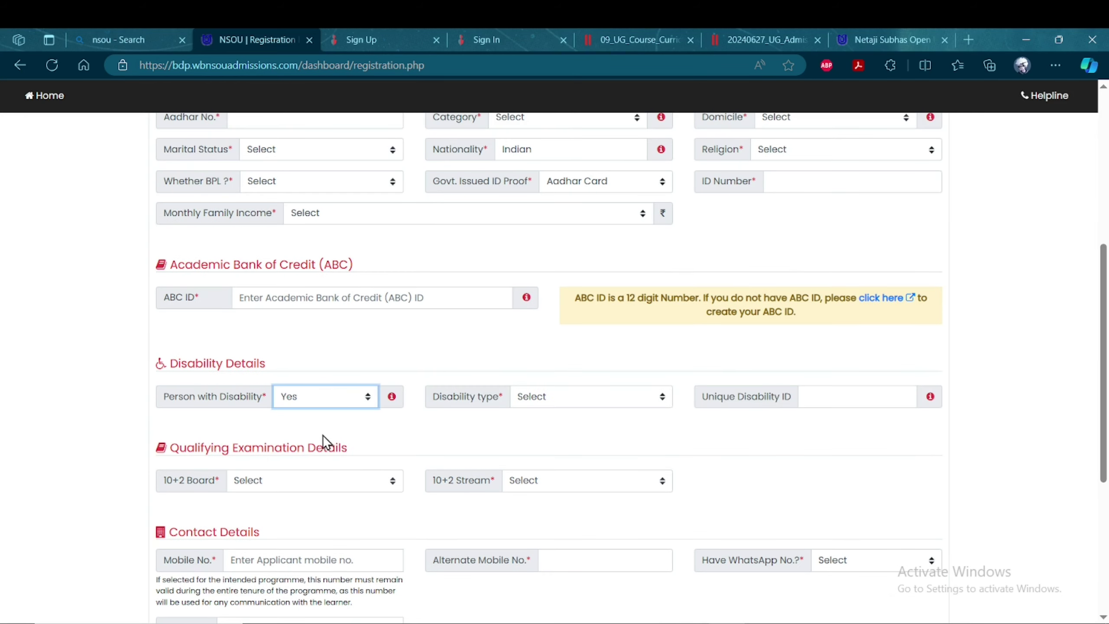
{"action": "left_click", "coordinate": [577, 400]}
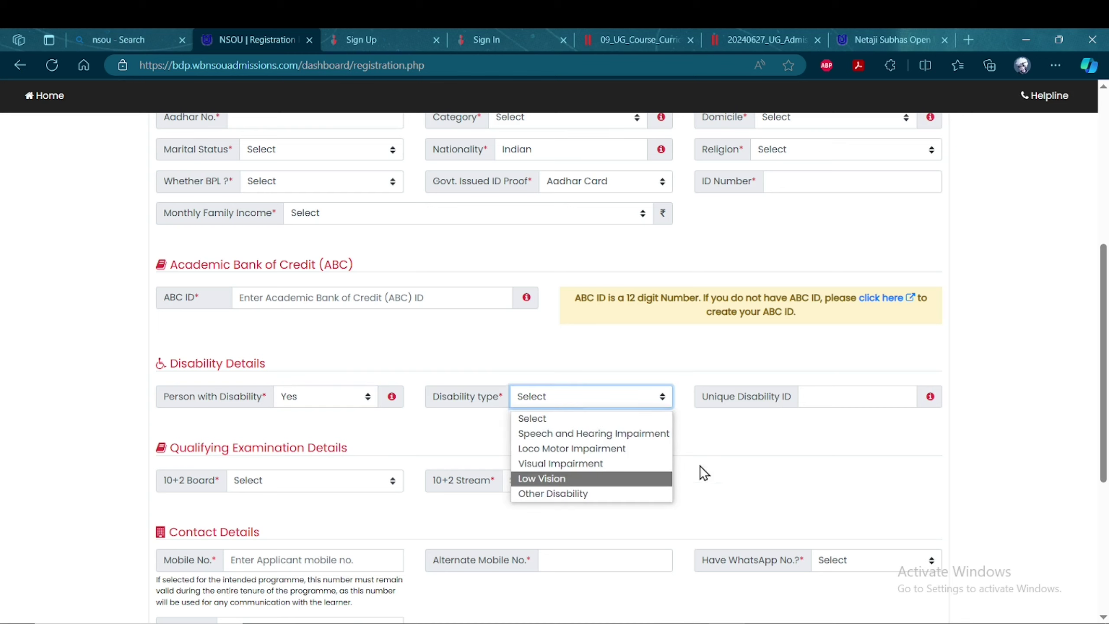
{"action": "left_click", "coordinate": [844, 399]}
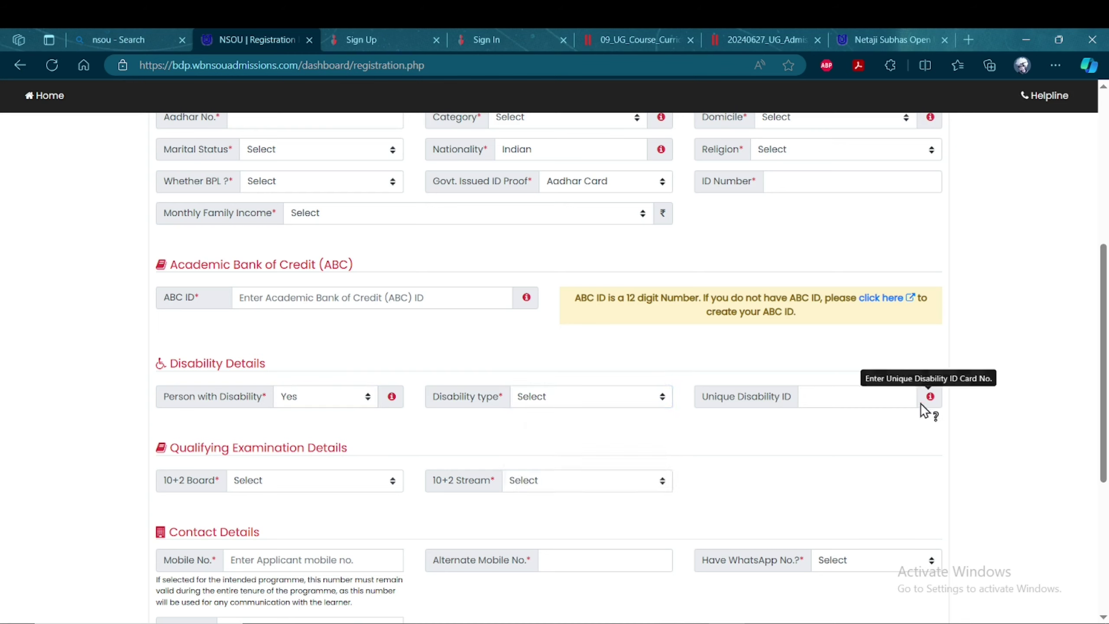
{"action": "left_click", "coordinate": [367, 396]}
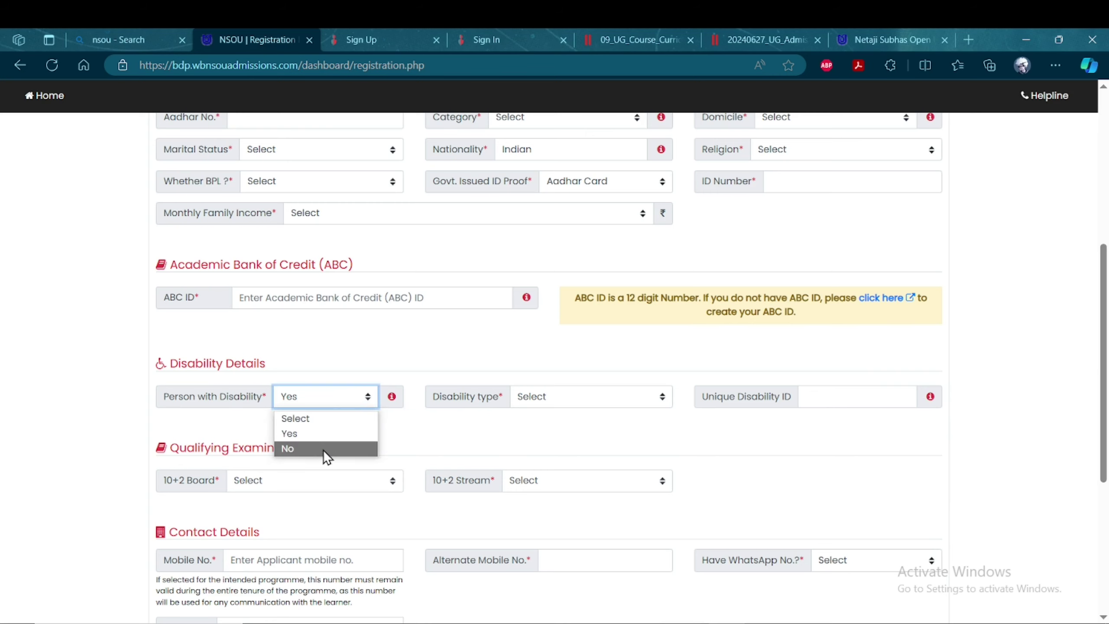
{"action": "left_click", "coordinate": [323, 449]}
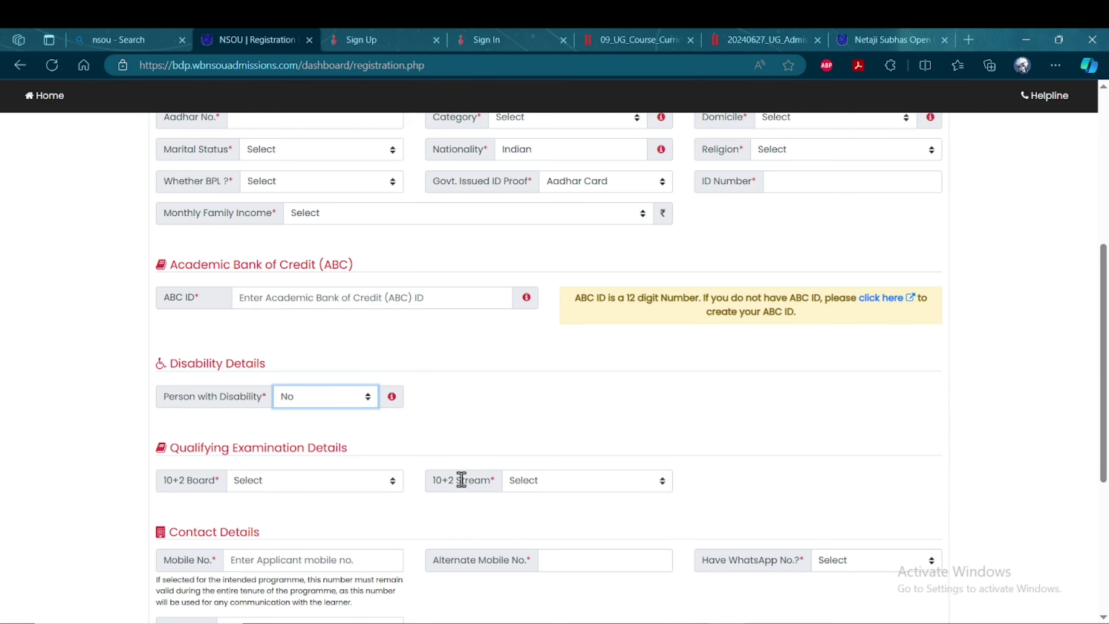
Set the 10+2 Board to W.B.C.H.S.E. (WBCHSE) and the 10+2 Stream to Arts in Qualifying Examination Details
{"action": "scroll", "coordinate": [458, 479], "scroll_direction": "down", "scroll_amount": 1}
{"action": "left_click", "coordinate": [381, 435]}
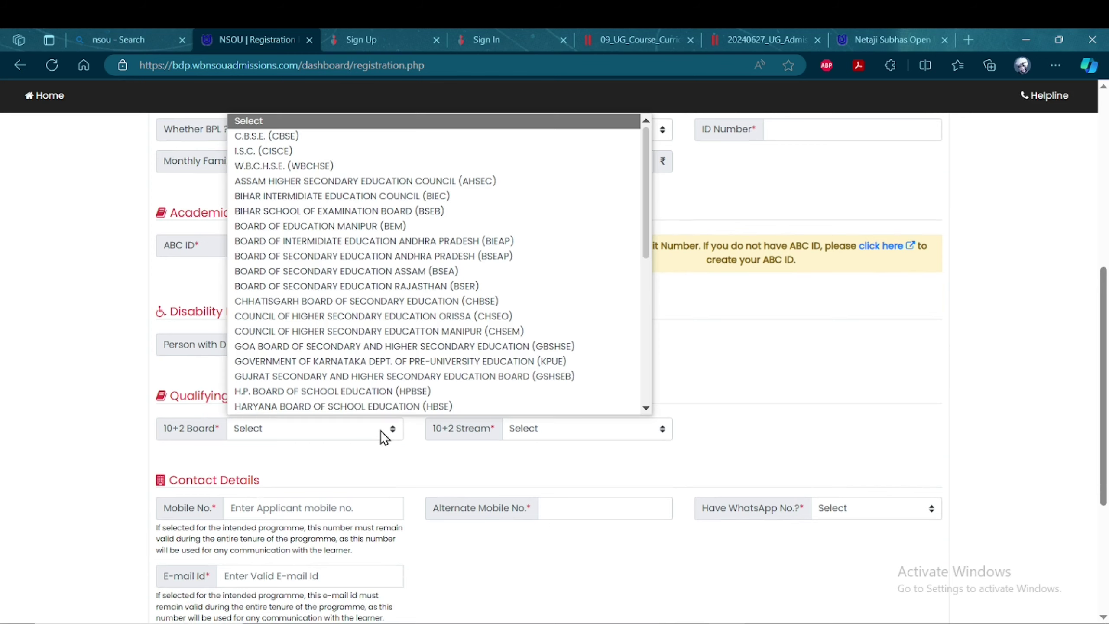
{"action": "scroll", "coordinate": [368, 398], "scroll_direction": "down", "scroll_amount": 1}
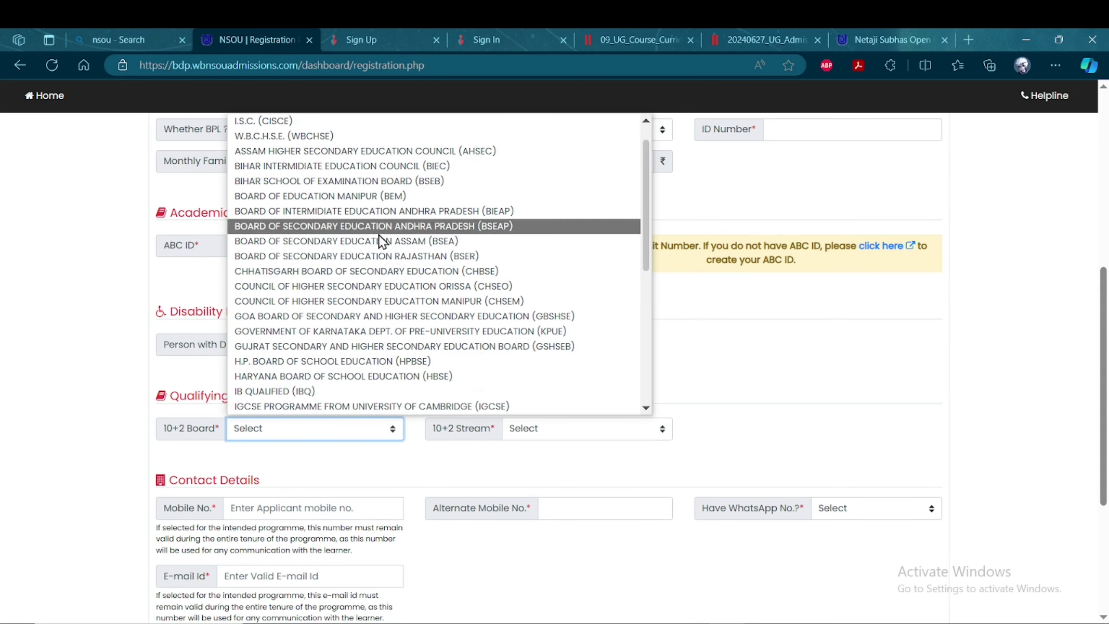
{"action": "left_click", "coordinate": [312, 139]}
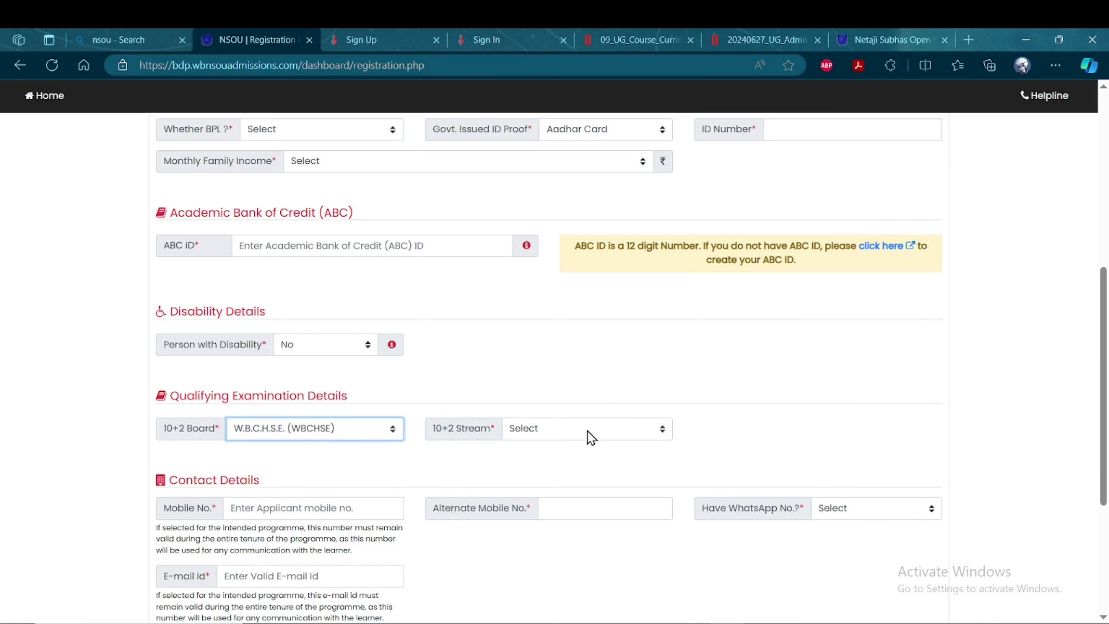
{"action": "left_click", "coordinate": [610, 432]}
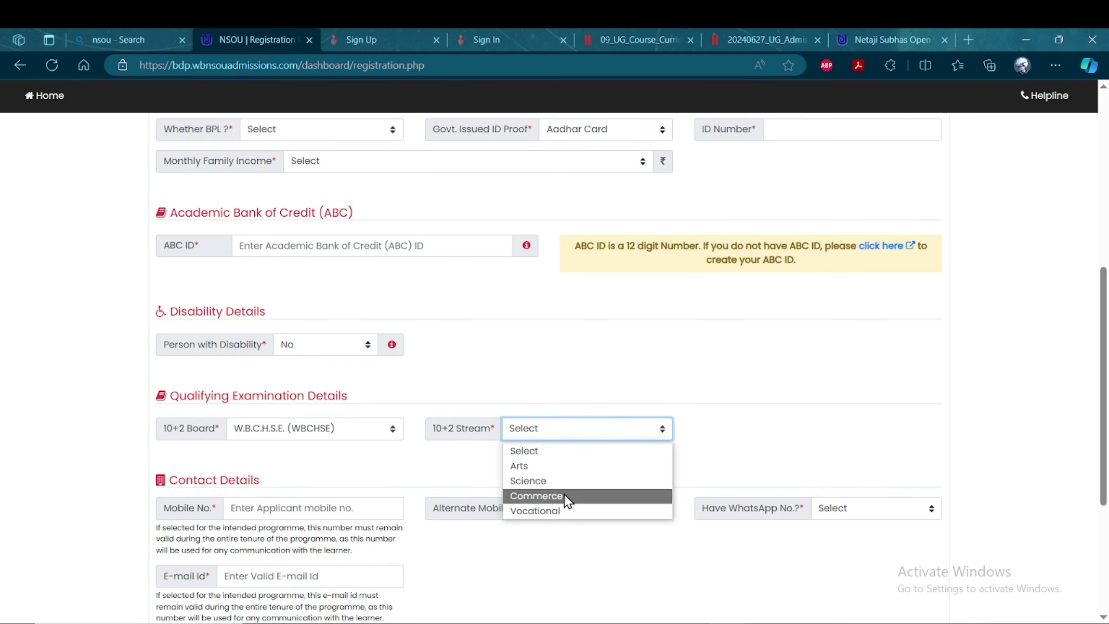
{"action": "left_click", "coordinate": [551, 467]}
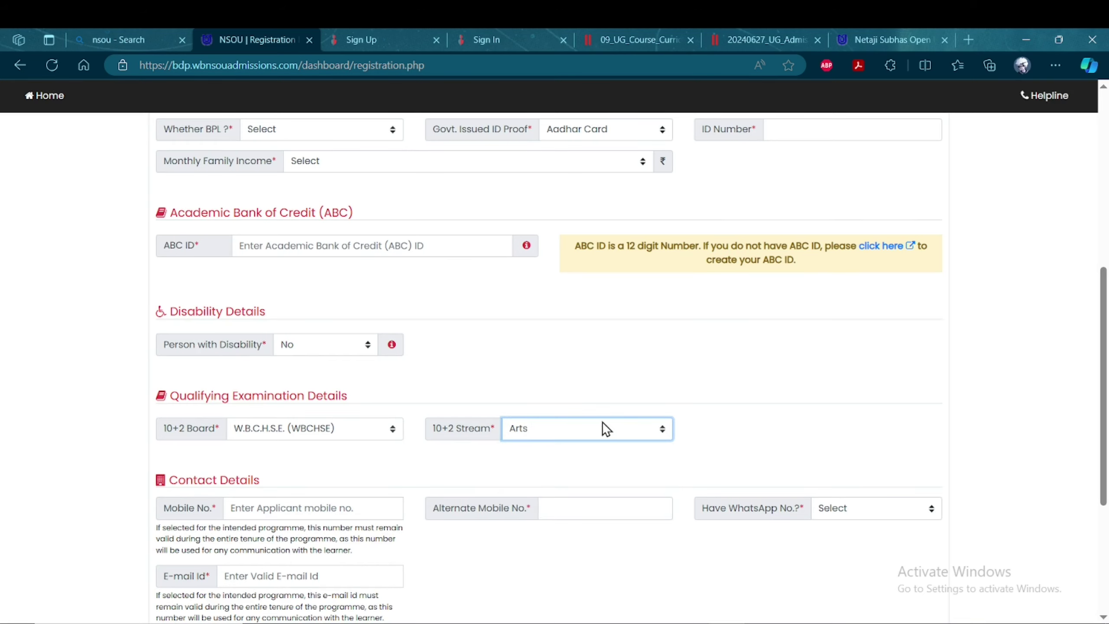
Set Have WhatsApp No.? to Yes in the Contact Details section
{"action": "scroll", "coordinate": [568, 444], "scroll_direction": "down", "scroll_amount": 1}
{"action": "left_click", "coordinate": [351, 430]}
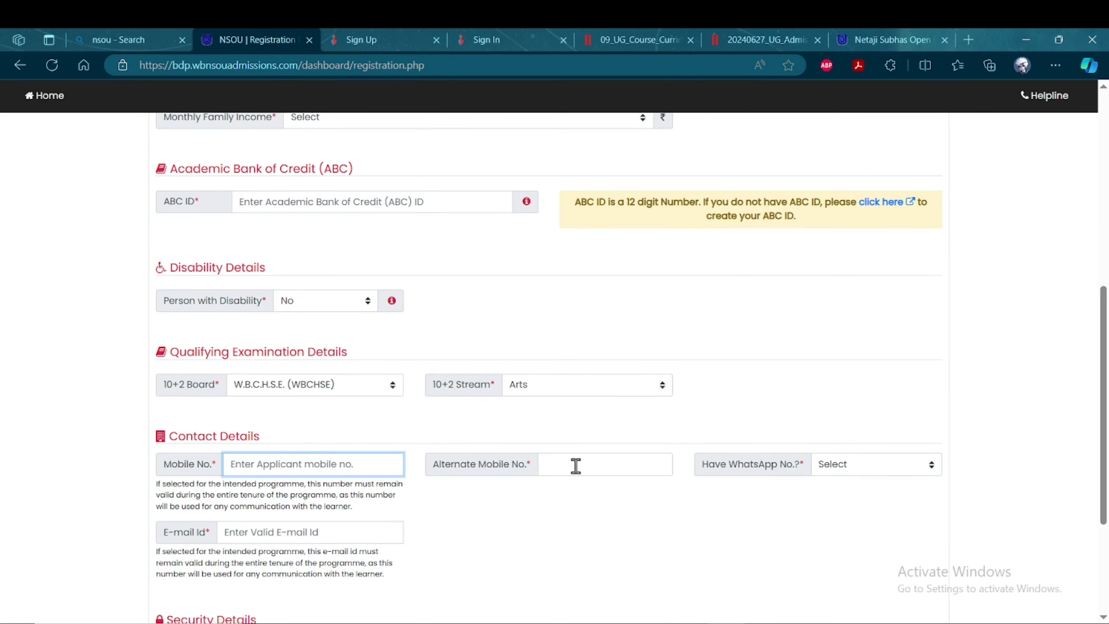
{"action": "left_click", "coordinate": [870, 466]}
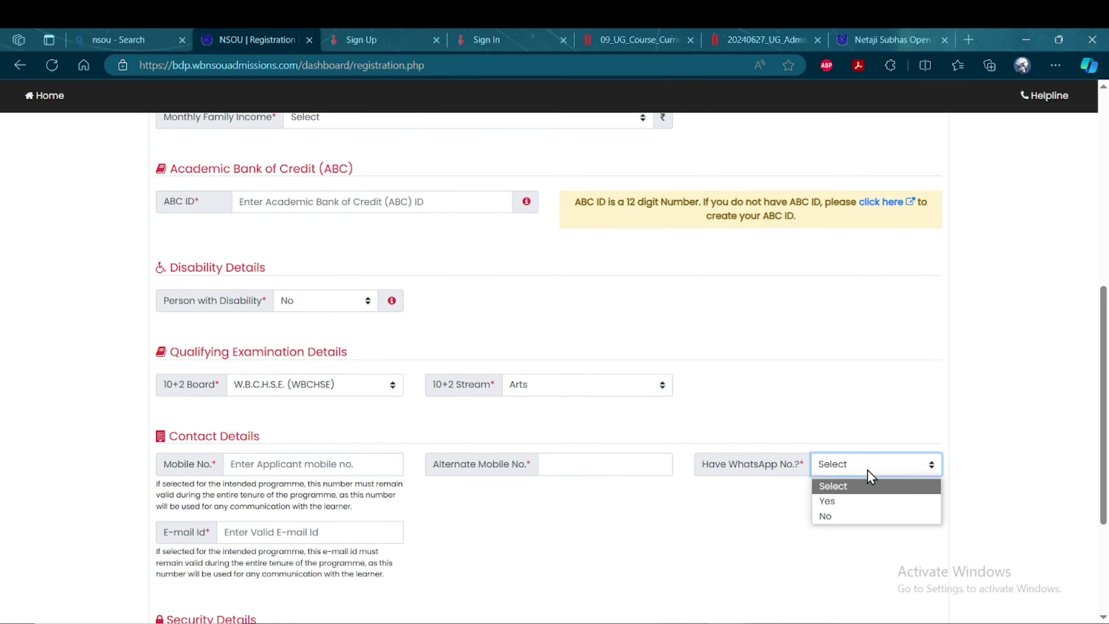
{"action": "left_click", "coordinate": [845, 501]}
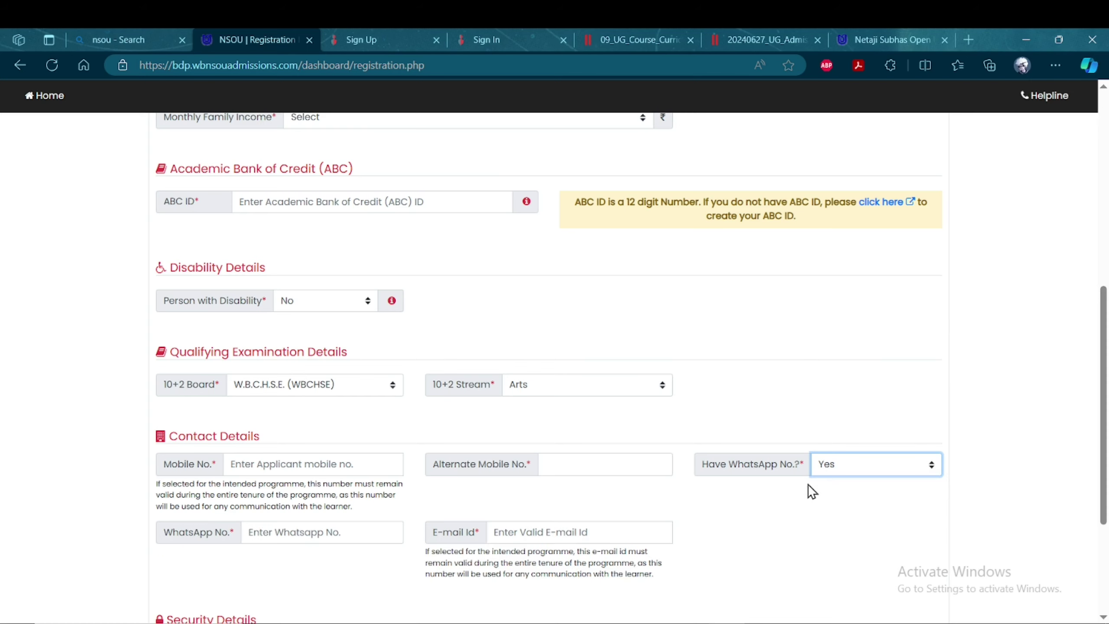
Look over the WhatsApp and e-mail fields, the Security Details password fields and the end of the registration form
{"action": "scroll", "coordinate": [594, 423], "scroll_direction": "down", "scroll_amount": 2}
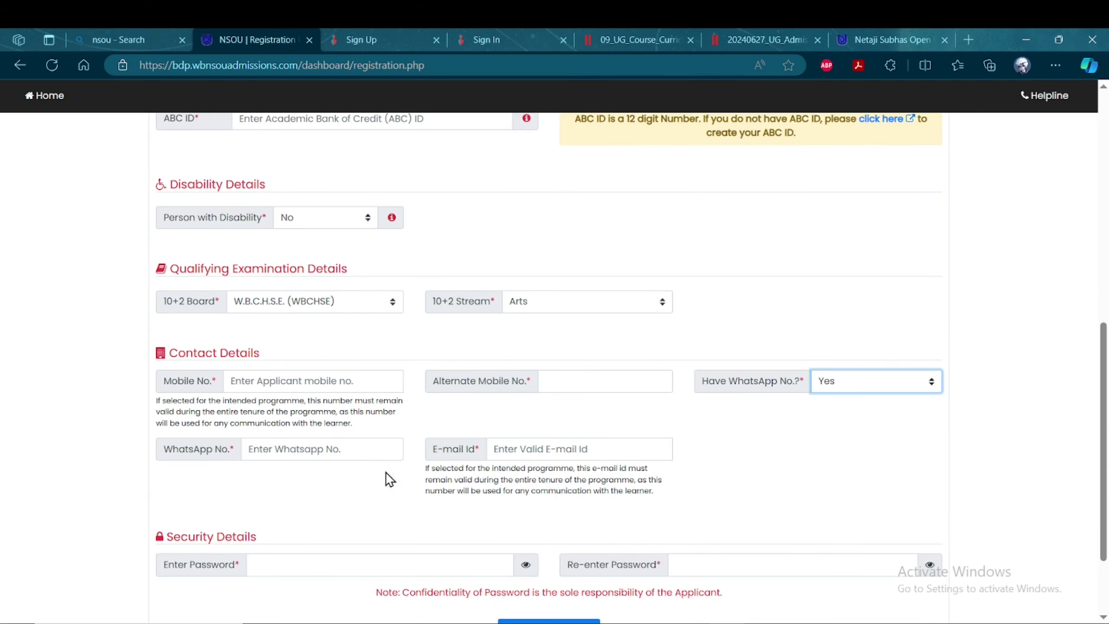
{"action": "scroll", "coordinate": [492, 528], "scroll_direction": "down", "scroll_amount": 2}
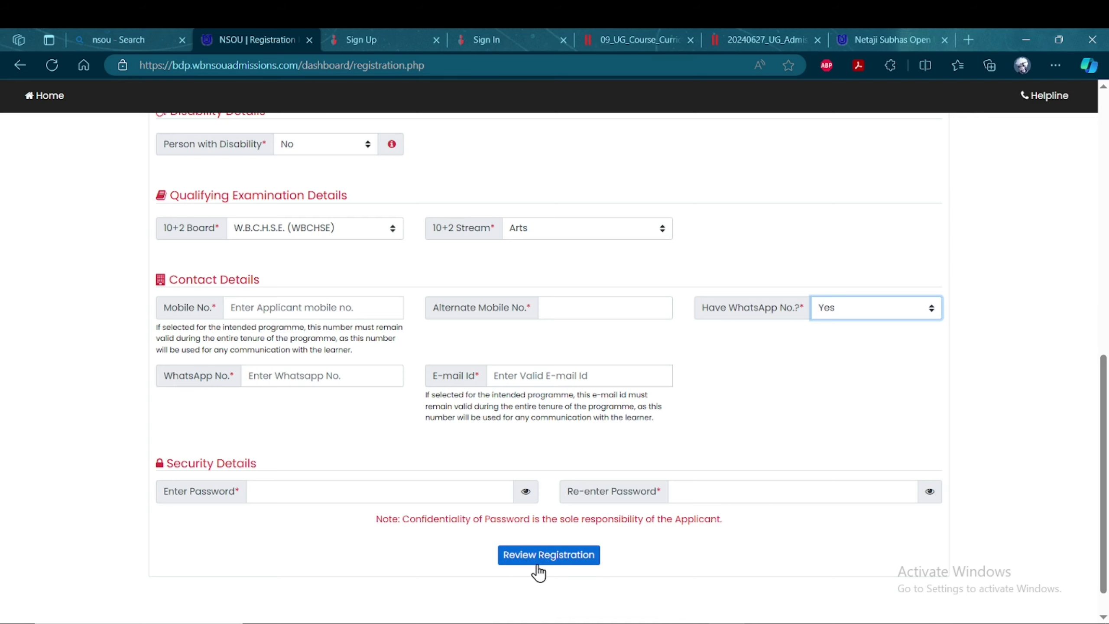
{"action": "scroll", "coordinate": [546, 577], "scroll_direction": "down", "scroll_amount": 1}
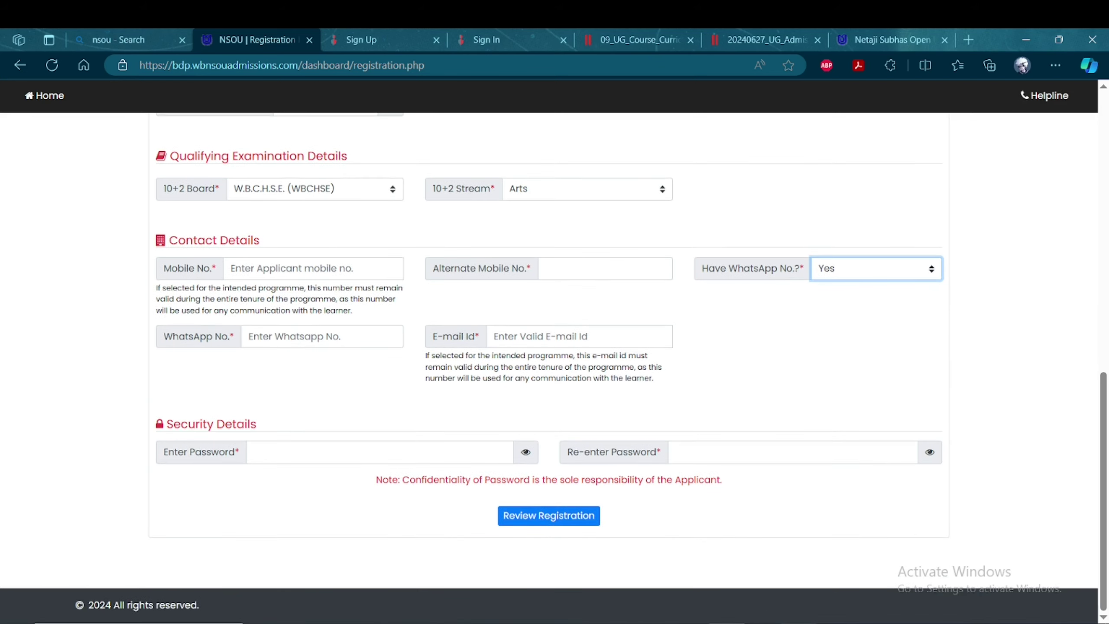
Switch to the Photos app and view the screenshots 25.jpg to 27.jpg of the declaration, completed registration and applicant dashboard
{"action": "left_click", "coordinate": [740, 565]}
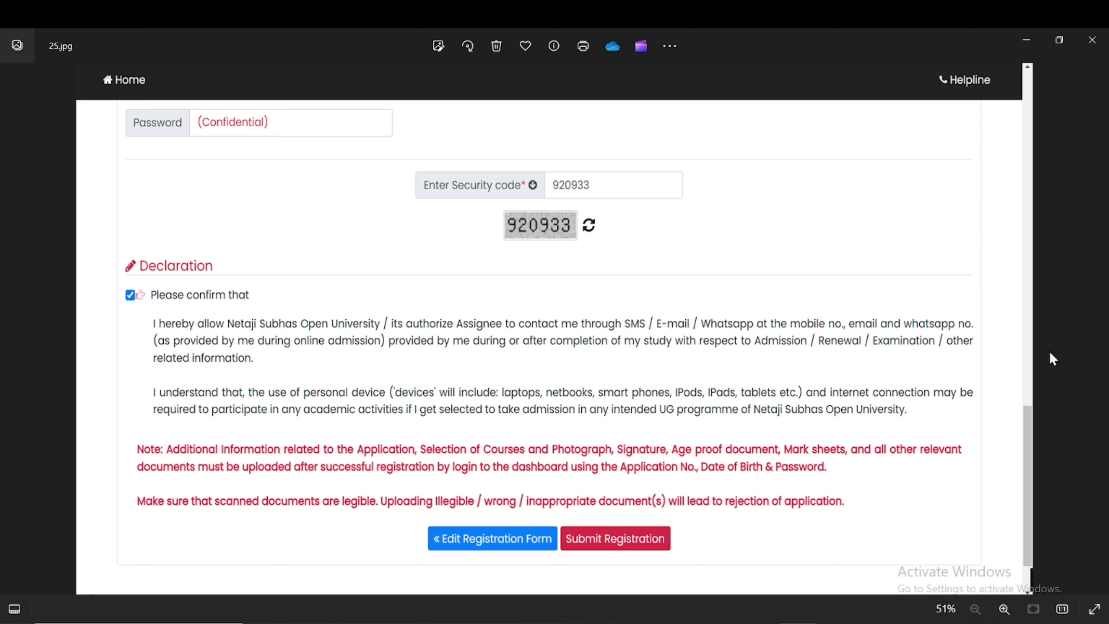
{"action": "left_click", "coordinate": [1094, 331]}
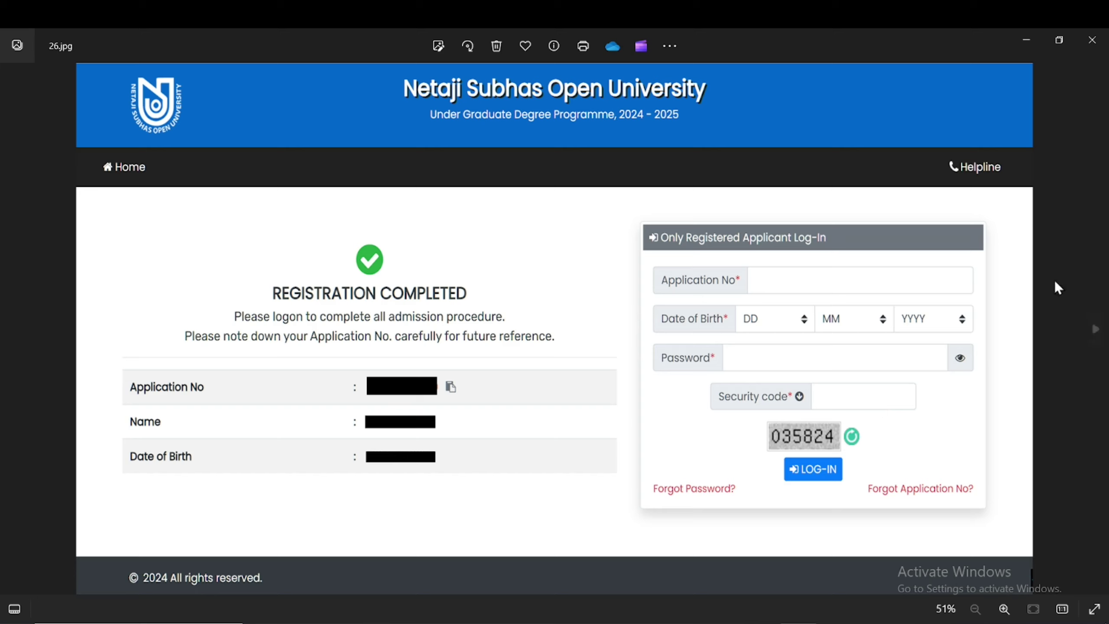
{"action": "left_click", "coordinate": [1096, 332]}
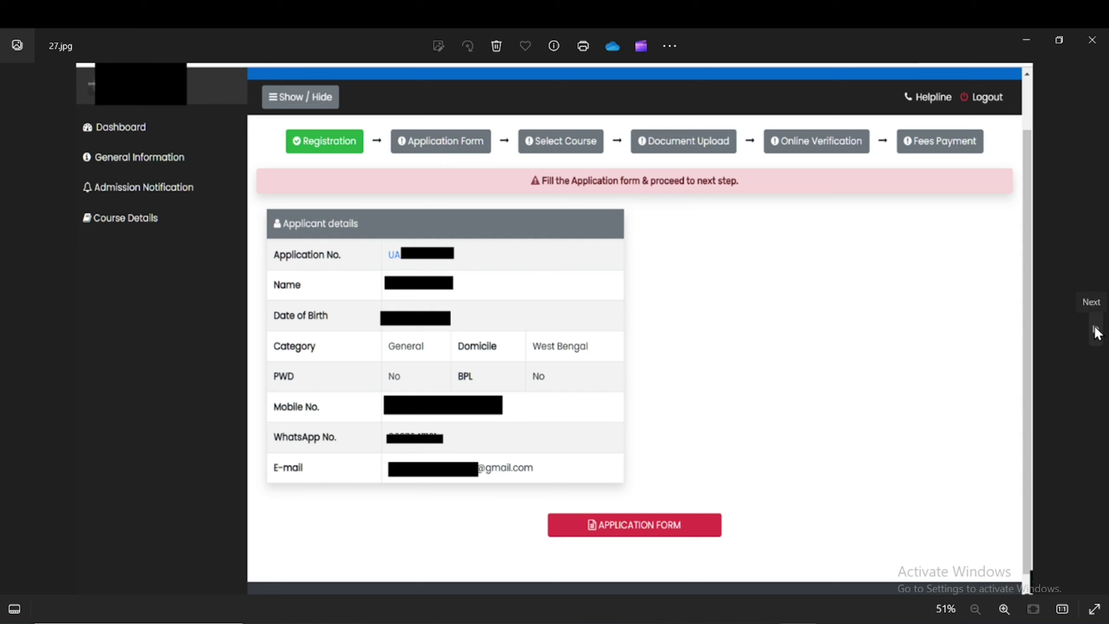